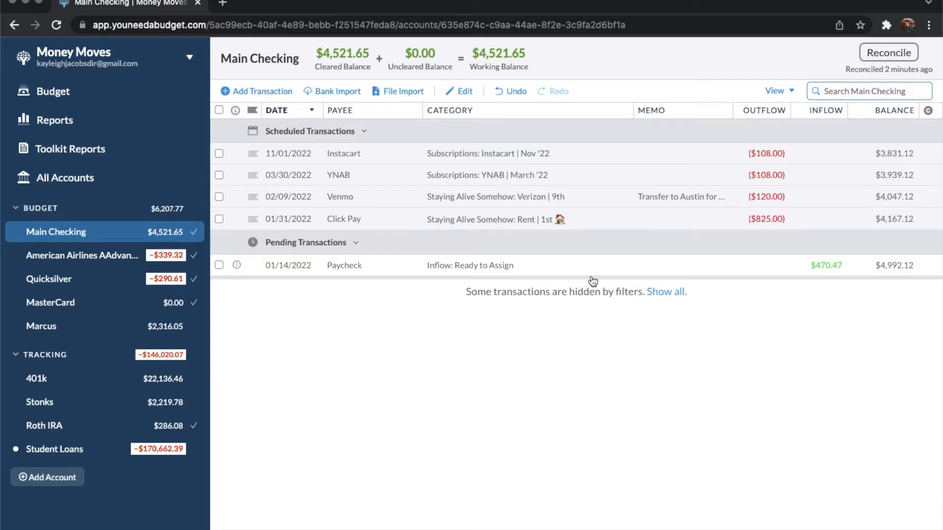
# Step: Open the January 2022 budget and cover part of the Tickets overspending in Vices with money from the Holding category
pyautogui.click(71, 100)
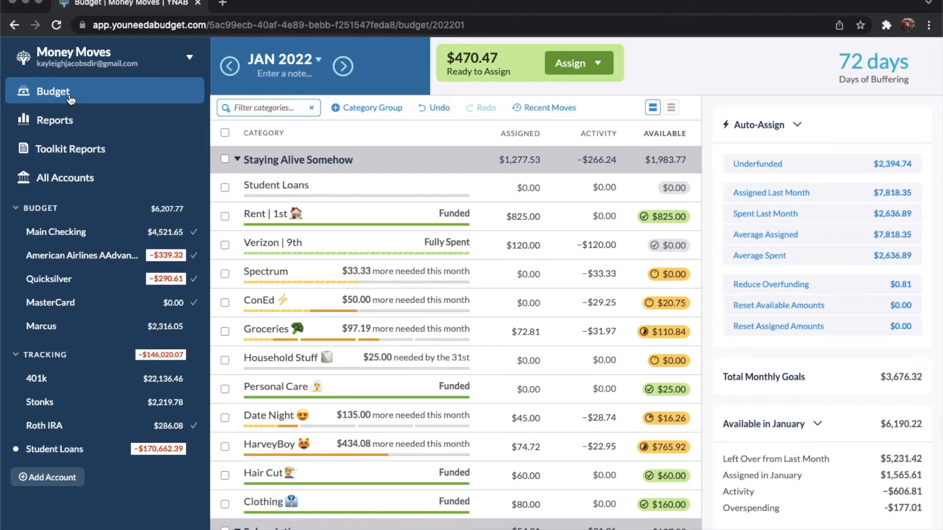
pyautogui.scroll(-3, 425, 266)
pyautogui.click(471, 264)
pyautogui.scroll(-6, 420, 270)
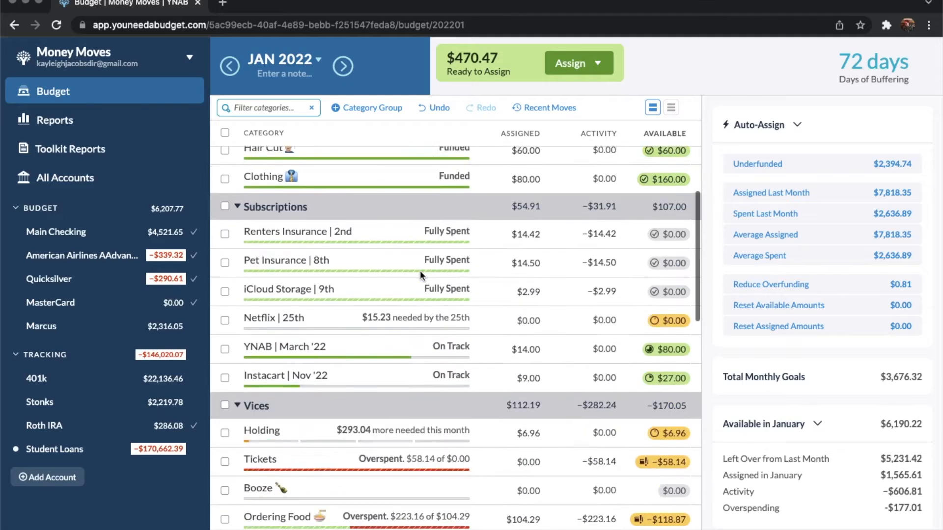
pyautogui.scroll(-3, 420, 270)
pyautogui.click(512, 314)
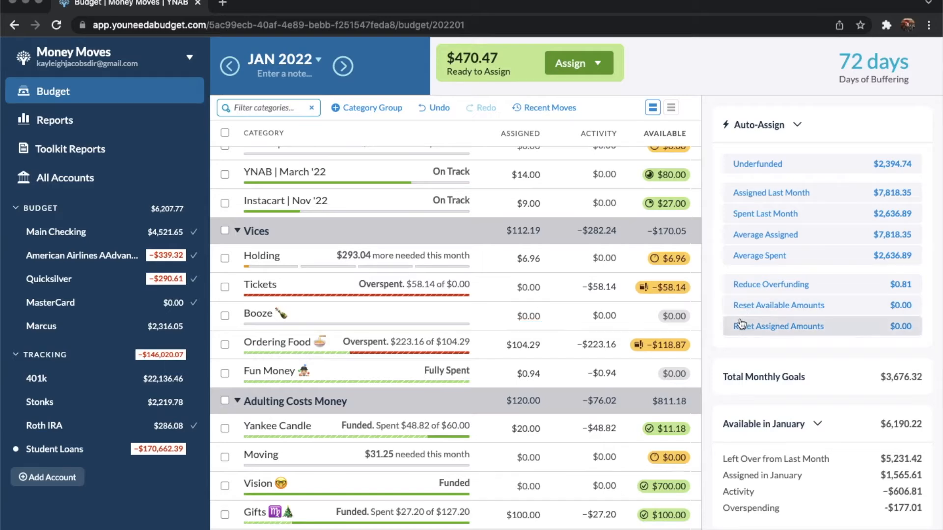
pyautogui.click(672, 287)
pyautogui.click(716, 343)
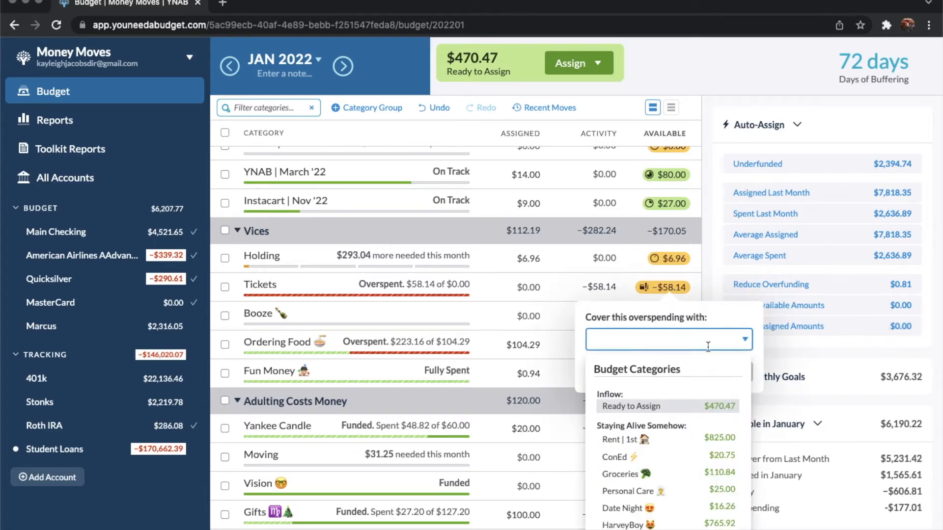
pyautogui.write('hold')
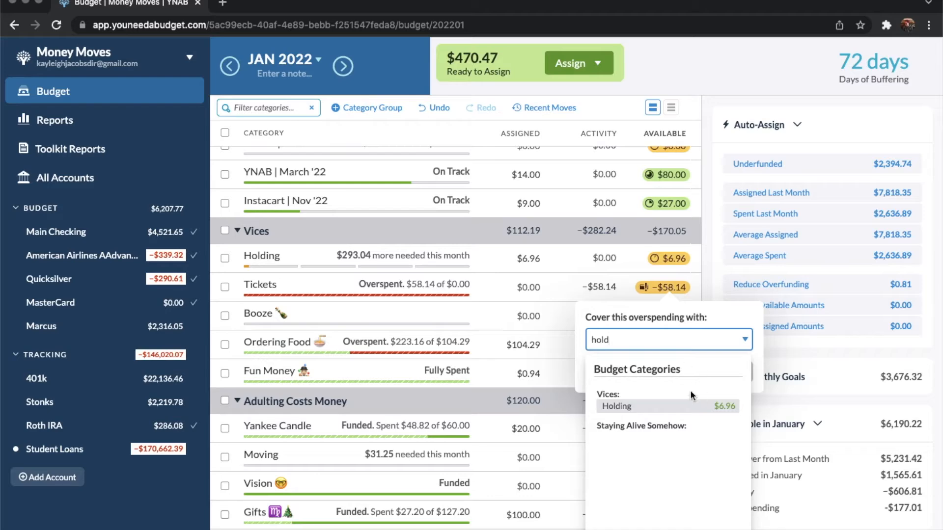
pyautogui.click(683, 405)
pyautogui.click(734, 372)
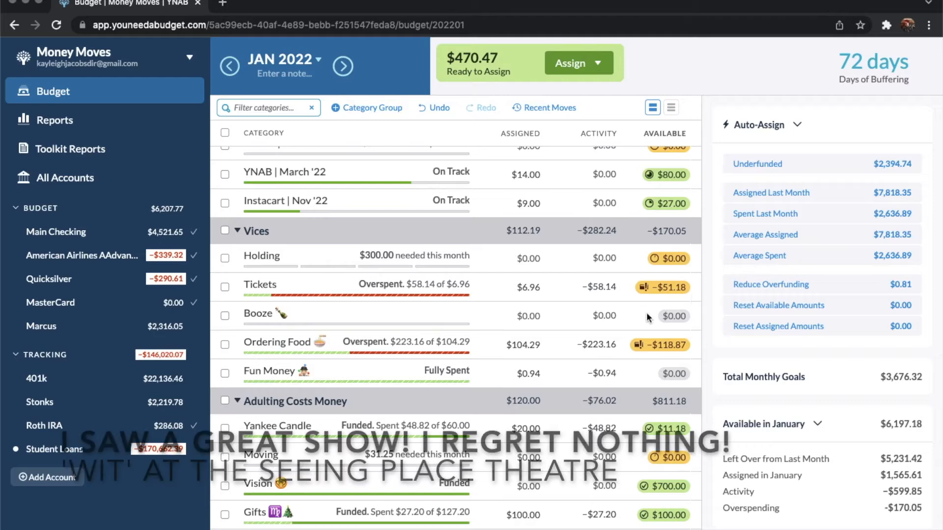
# Step: Put the money available in Yankee Candle towards the remaining Tickets overspending
pyautogui.click(676, 292)
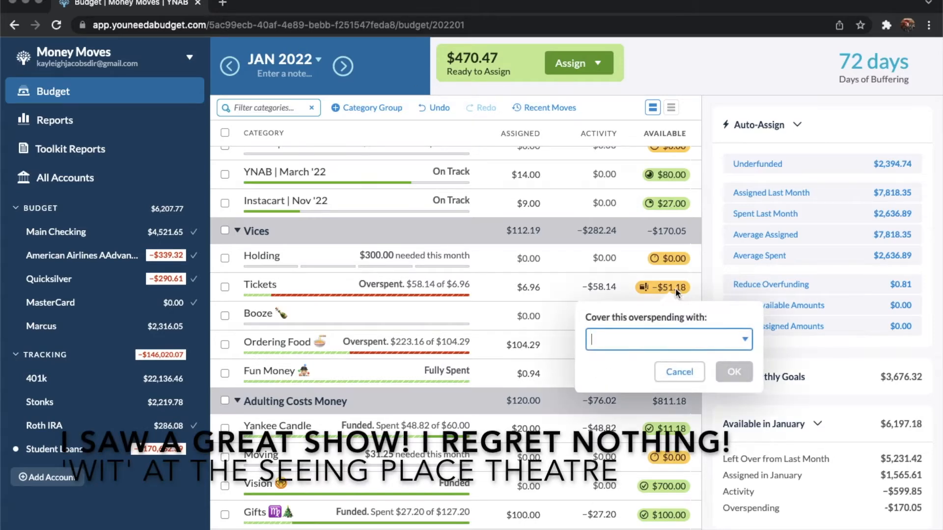
pyautogui.write('yank')
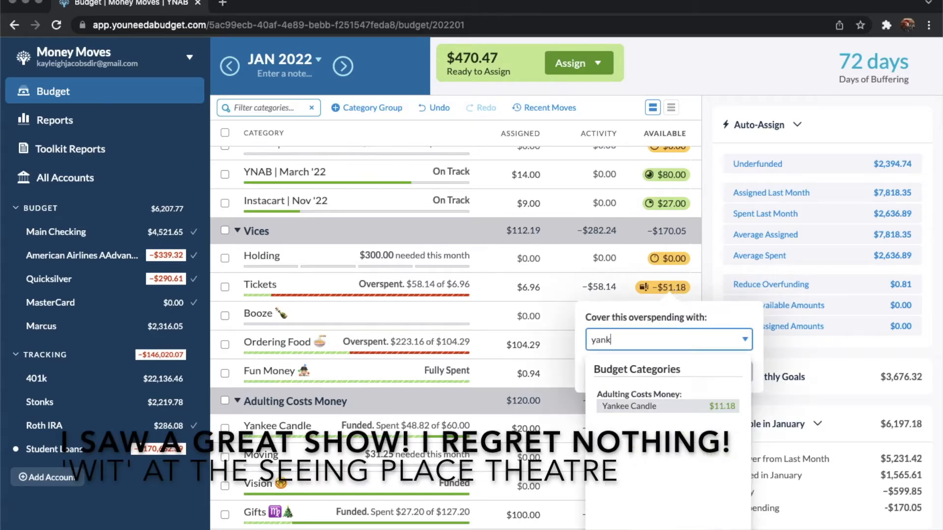
pyautogui.click(696, 412)
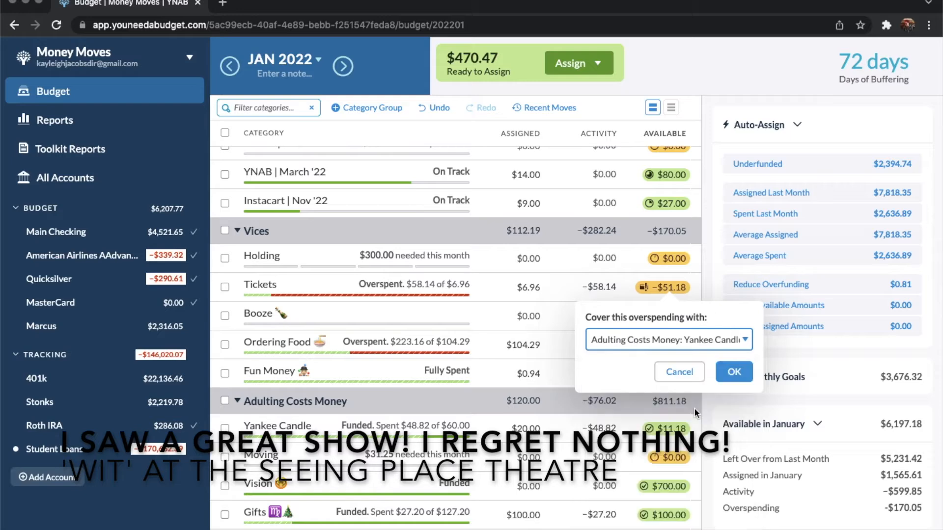
pyautogui.click(735, 372)
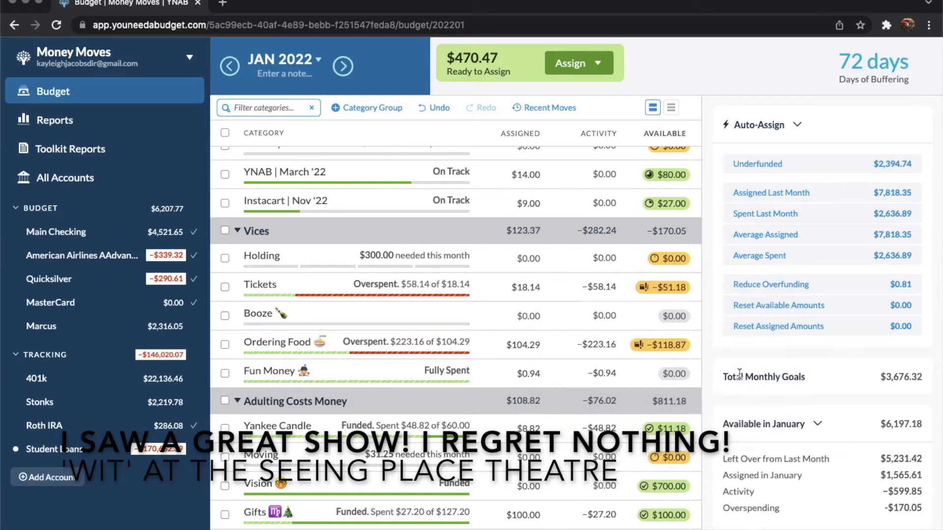
# Step: Find another category with spare money and use Date Night to cover more of the Tickets overspending
pyautogui.scroll(-6, 566, 317)
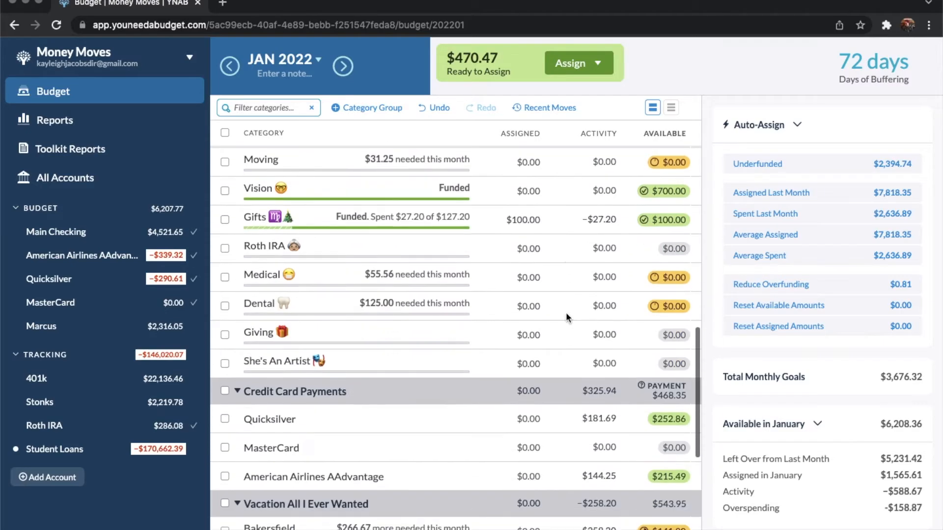
pyautogui.scroll(-6, 565, 312)
pyautogui.scroll(15, 565, 313)
pyautogui.scroll(2, 566, 312)
pyautogui.scroll(-7, 566, 312)
pyautogui.click(663, 225)
pyautogui.click(668, 344)
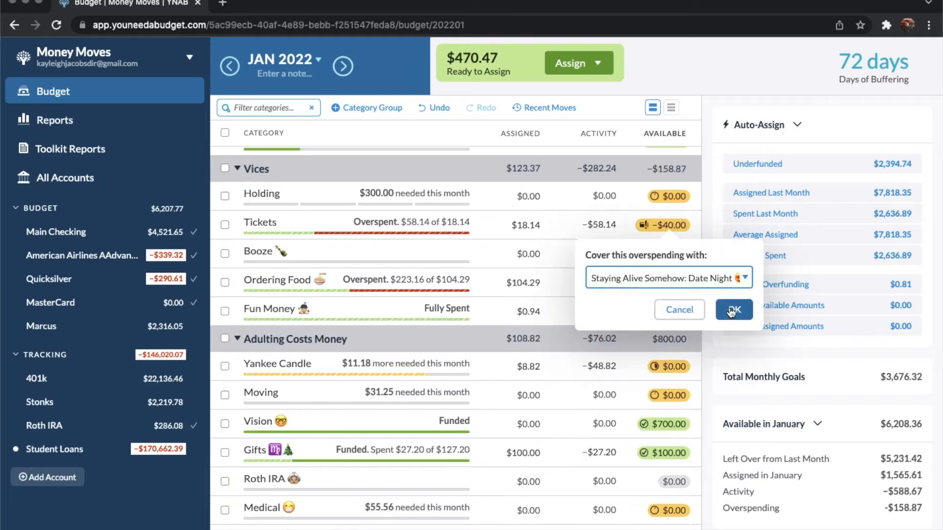
pyautogui.click(728, 310)
# Step: Cover the rest of the Tickets overspending with money from Groceries
pyautogui.click(665, 225)
pyautogui.write('gro')
pyautogui.press('Return')
pyautogui.click(727, 308)
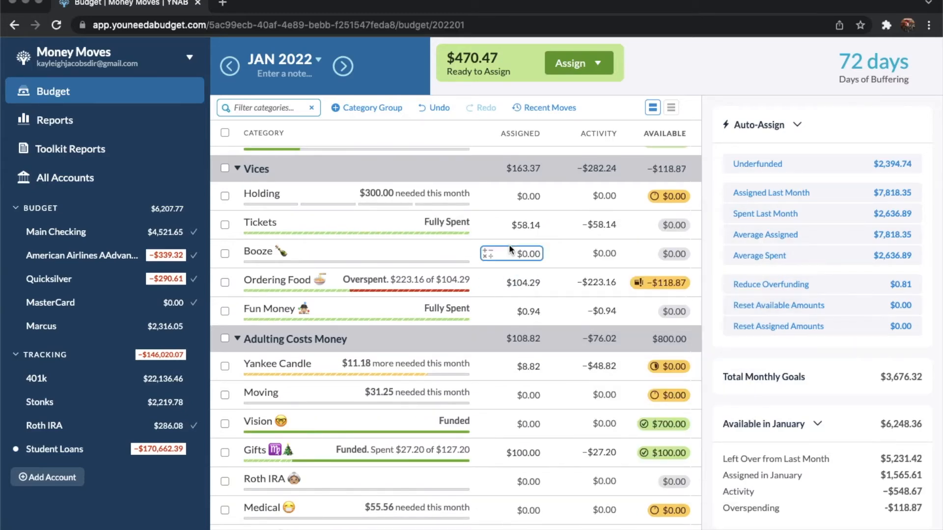
# Step: Move the money left in Groceries to the overspent Ordering Food category
pyautogui.click(670, 285)
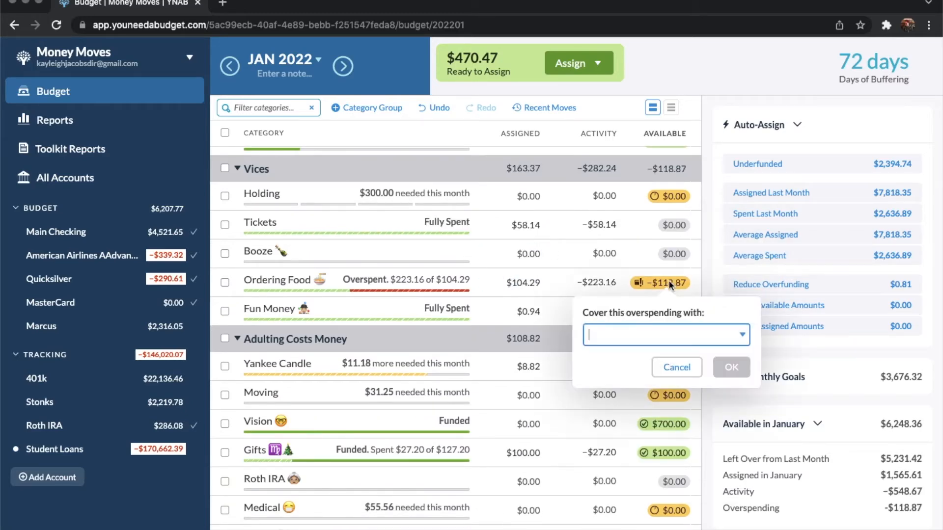
pyautogui.write('gro')
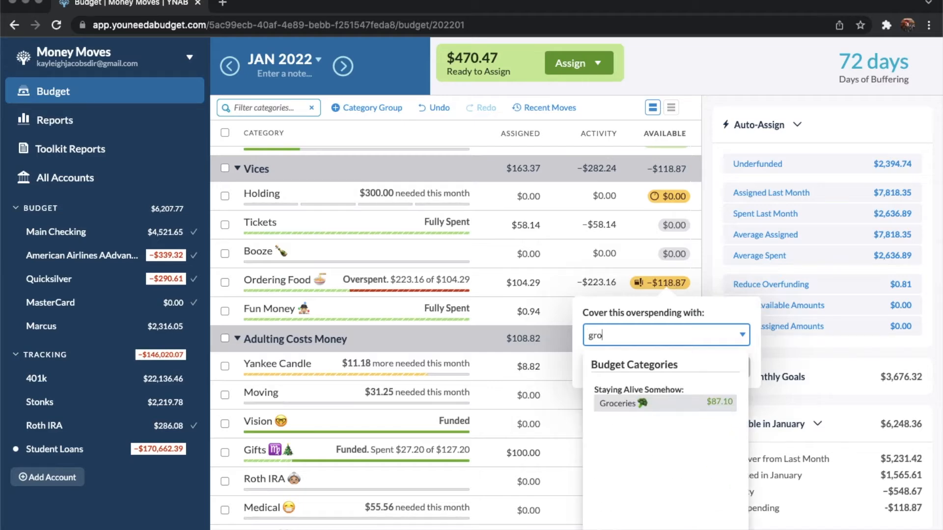
pyautogui.click(702, 406)
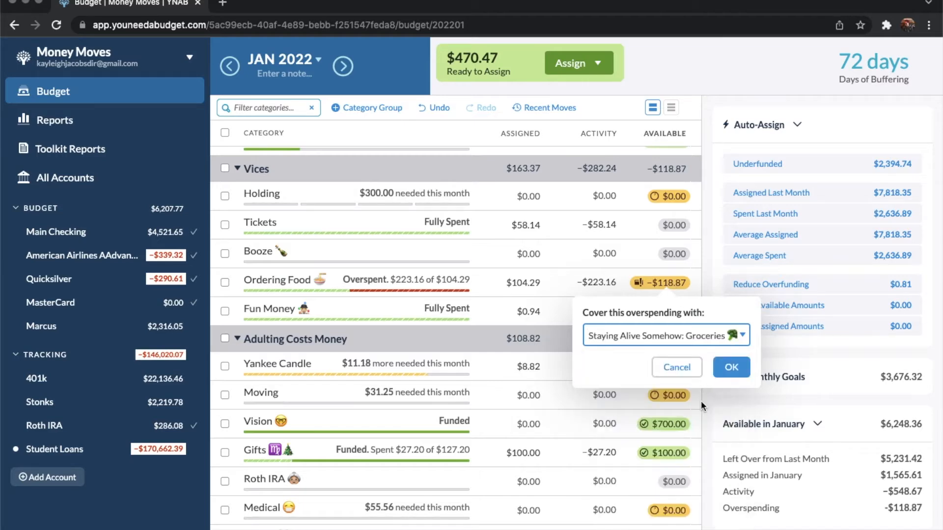
pyautogui.click(731, 370)
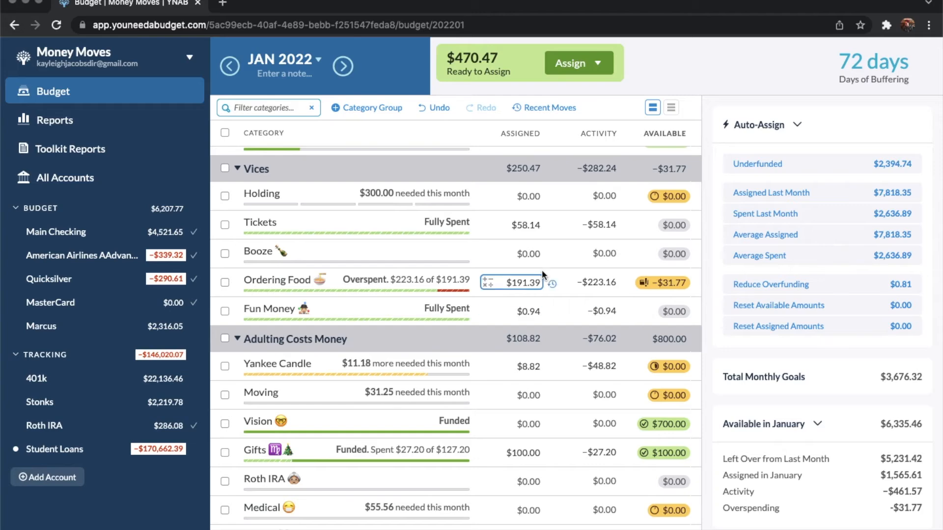
# Step: Cover more of the Ordering Food overspending with money from the ConEd category
pyautogui.scroll(3, 543, 274)
pyautogui.scroll(3, 544, 269)
pyautogui.scroll(-6, 506, 292)
pyautogui.click(663, 262)
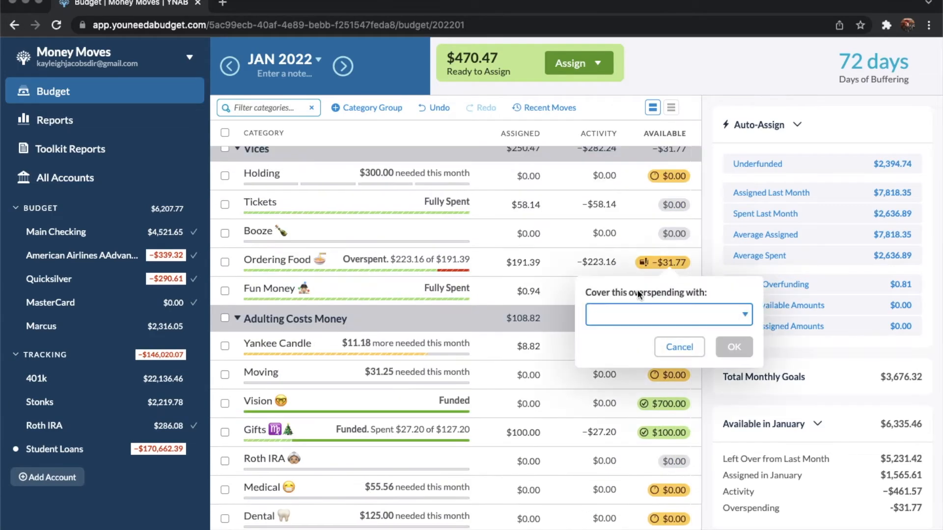
pyautogui.write('con')
pyautogui.click(656, 387)
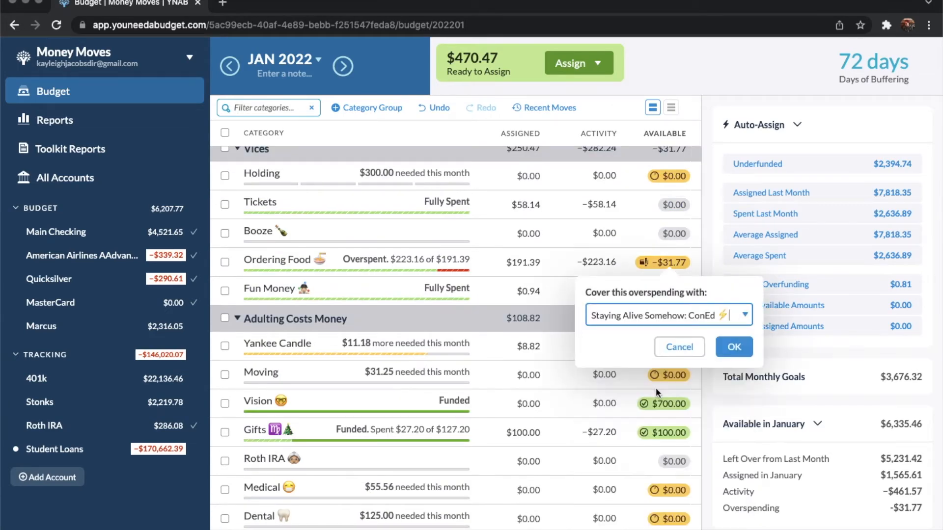
pyautogui.click(735, 350)
# Step: Check the other categories for spare money, then cover the remaining Ordering Food overspending from Ready to Assign
pyautogui.scroll(-15, 629, 347)
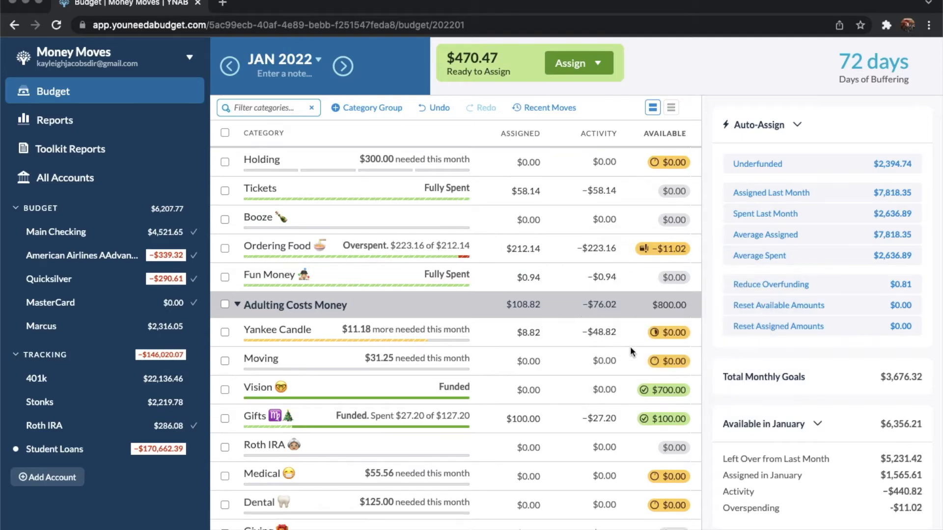
pyautogui.scroll(10, 629, 311)
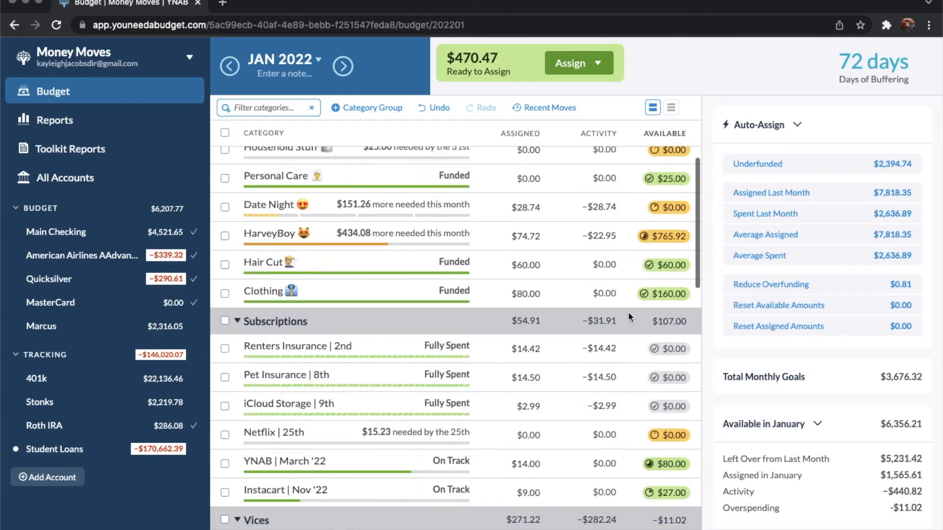
pyautogui.scroll(-2, 617, 353)
pyautogui.scroll(-3, 617, 353)
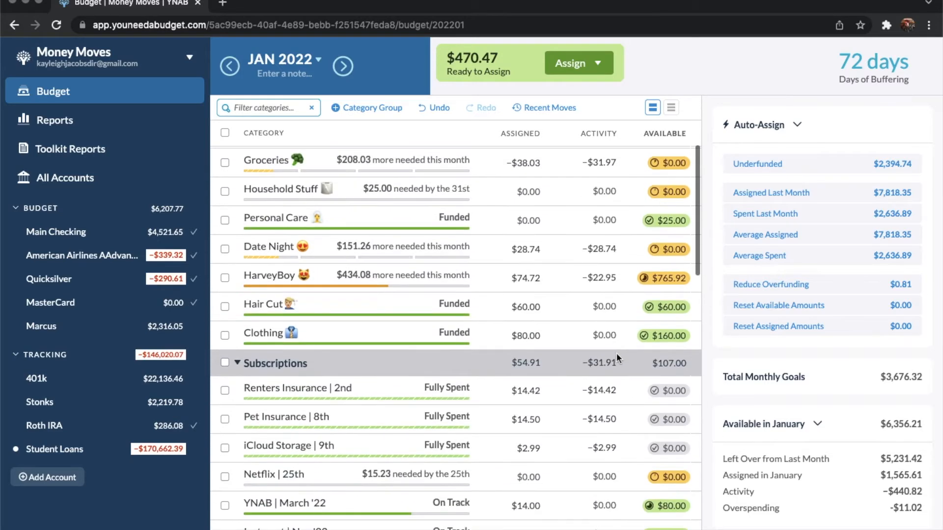
pyautogui.scroll(-7, 617, 351)
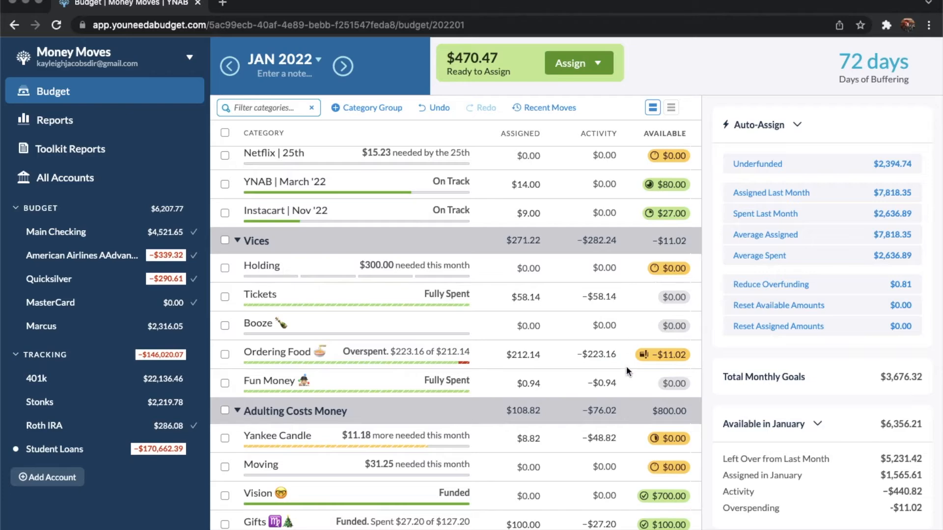
pyautogui.scroll(-2, 626, 366)
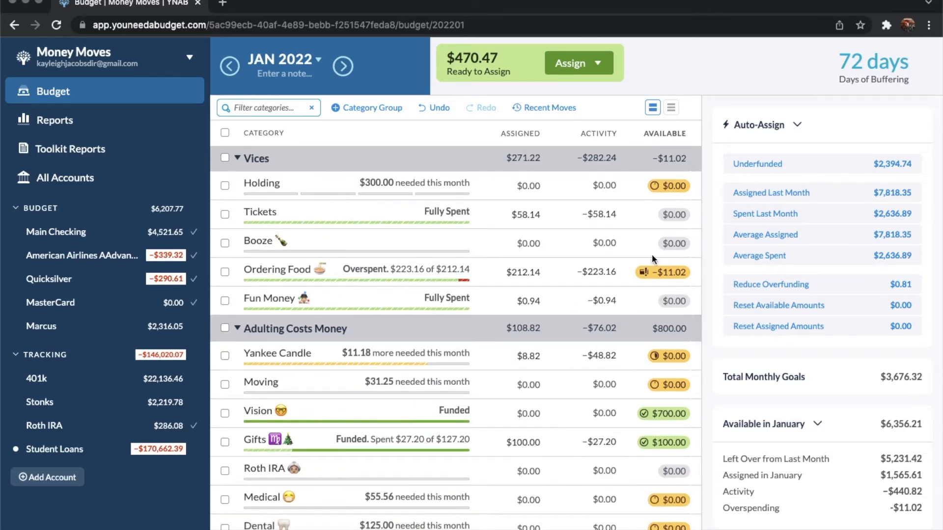
pyautogui.click(670, 273)
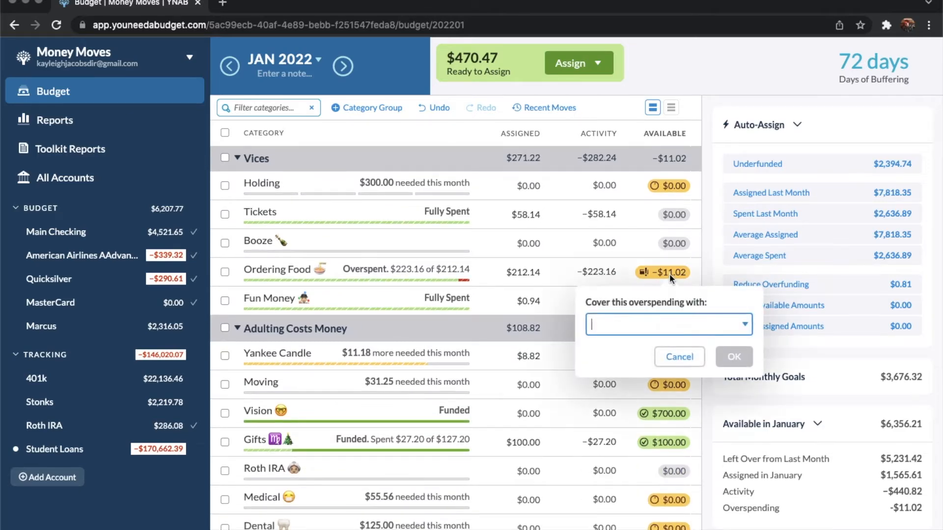
pyautogui.write('rta')
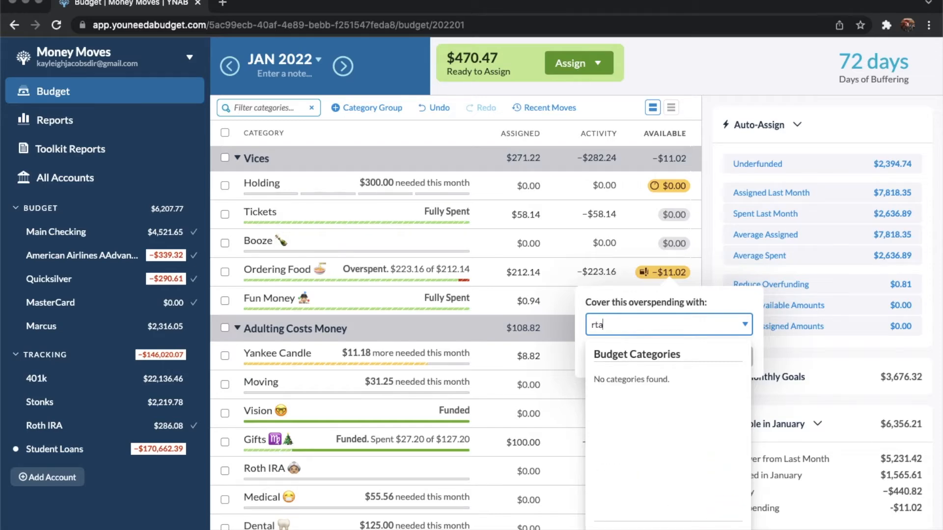
pyautogui.press('BackSpace')
pyautogui.press('BackSpace')
pyautogui.write('ead')
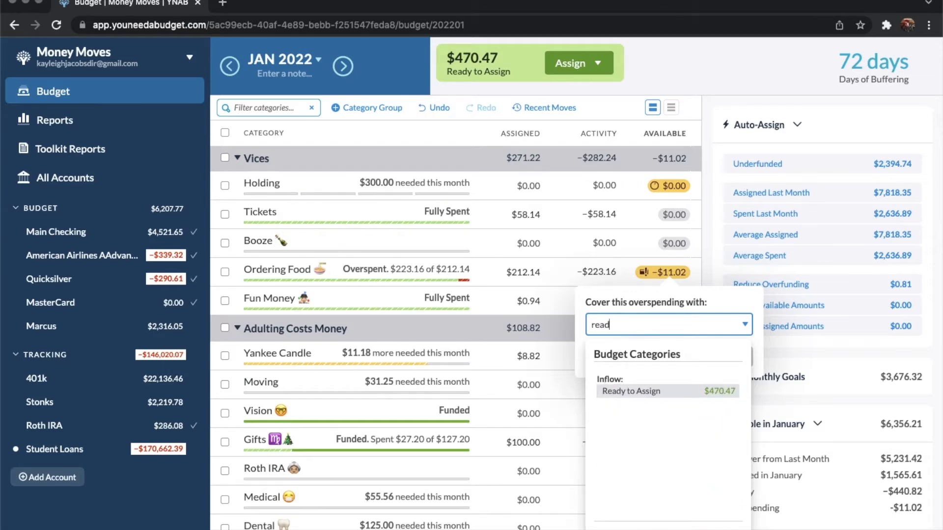
pyautogui.click(683, 390)
pyautogui.click(735, 356)
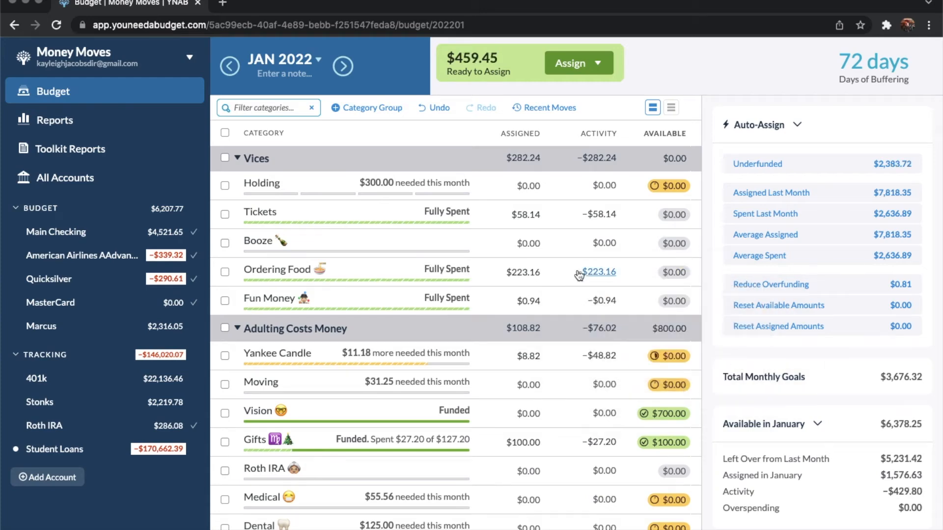
# Step: Review the available amounts and unmet monthly targets of the categories from Staying Alive Somehow down to Savings
pyautogui.scroll(15, 580, 275)
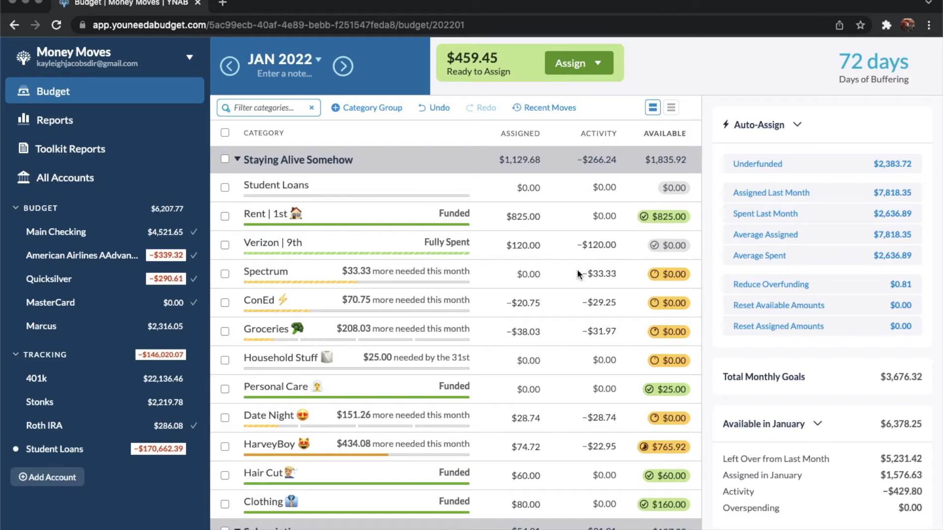
pyautogui.scroll(-2, 595, 319)
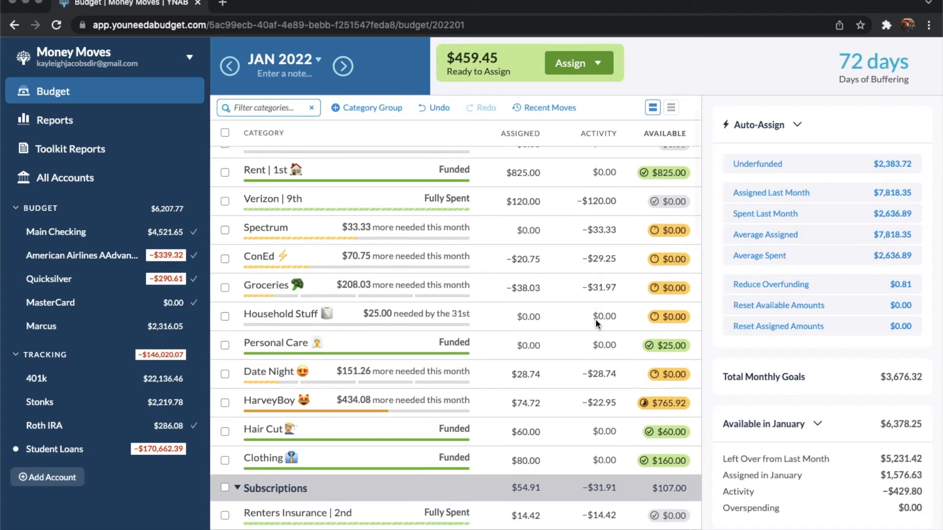
pyautogui.scroll(-4, 595, 319)
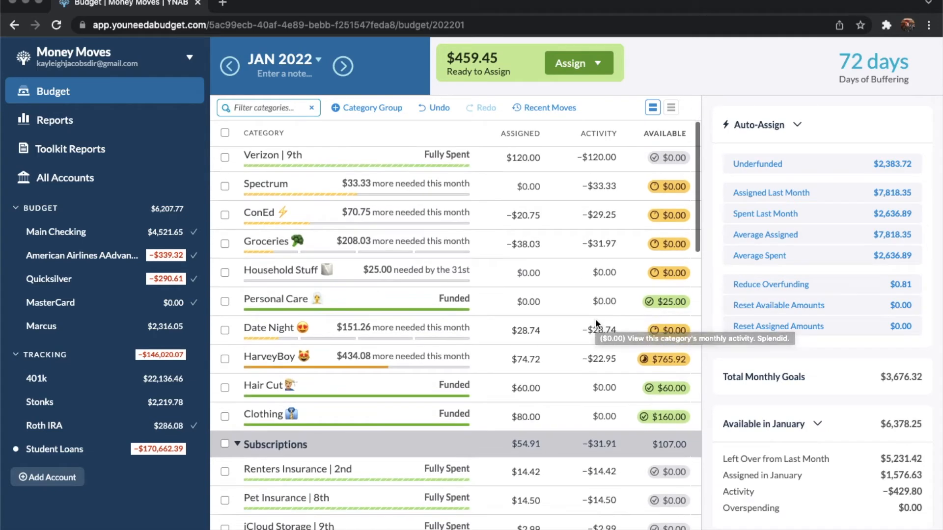
pyautogui.scroll(-3, 600, 314)
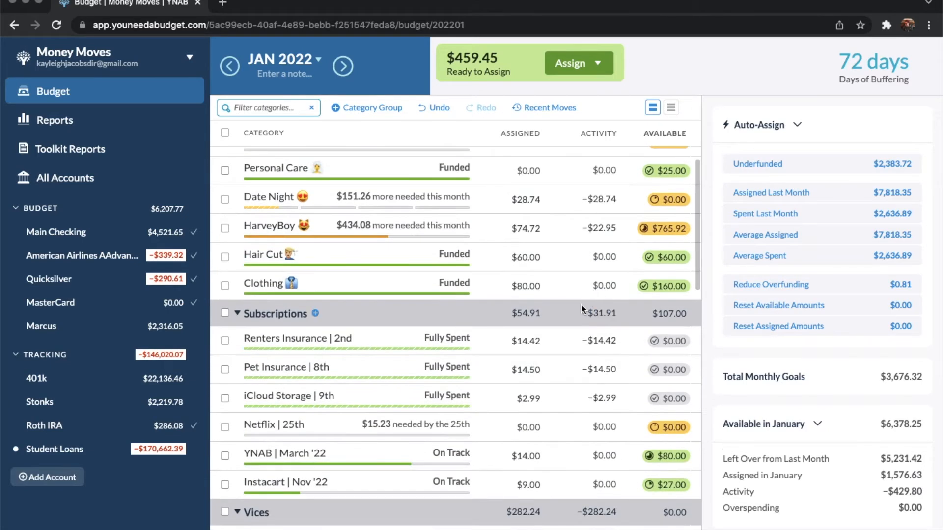
pyautogui.scroll(-3, 581, 303)
pyautogui.scroll(-20, 581, 307)
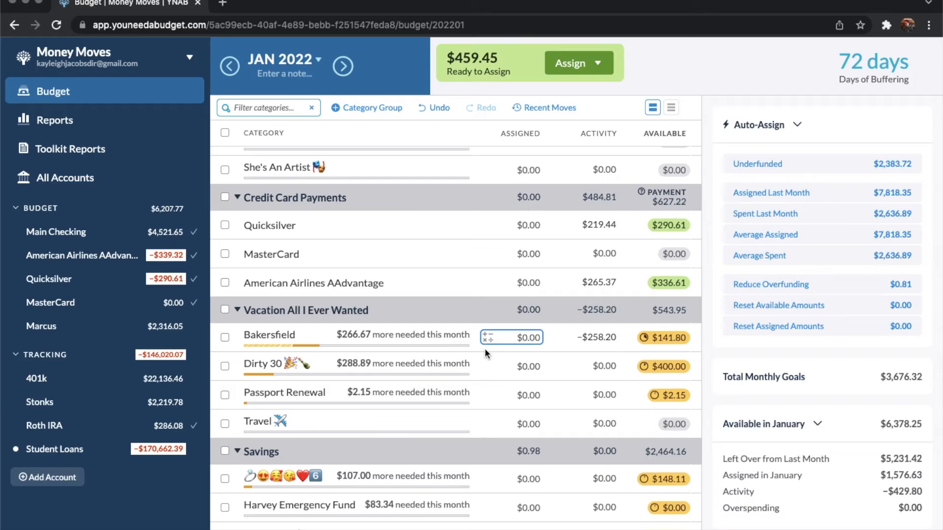
pyautogui.press('Escape')
pyautogui.scroll(1, 426, 311)
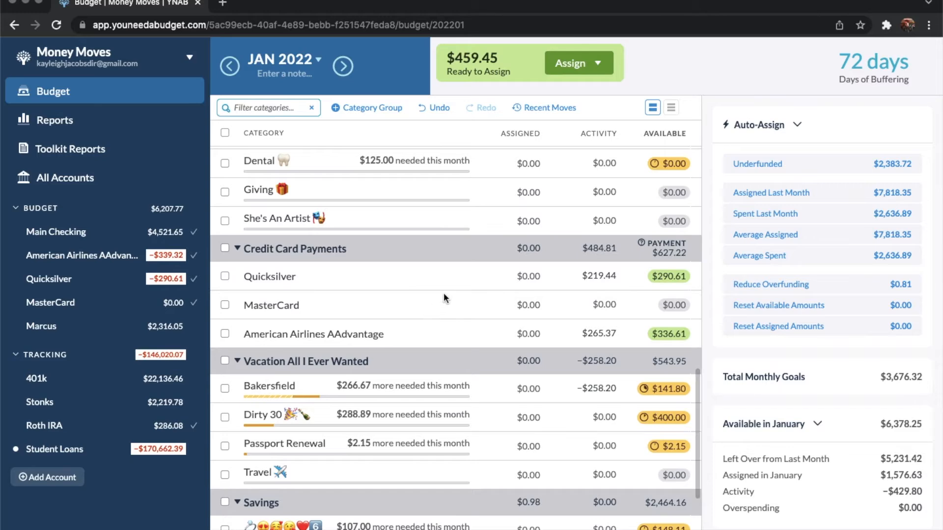
pyautogui.scroll(5, 445, 297)
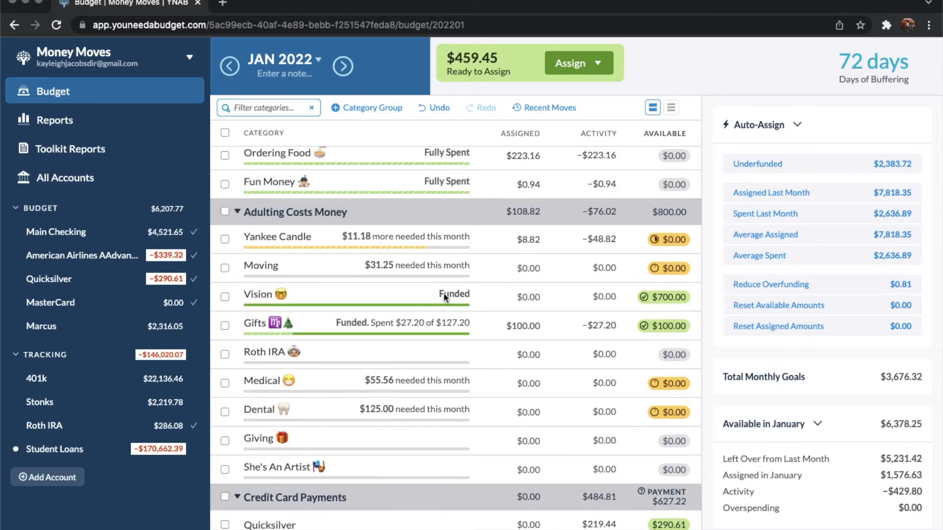
# Step: Add $75 to the amount assigned to the Groceries category for January 2022
pyautogui.scroll(2, 443, 293)
pyautogui.scroll(10, 444, 293)
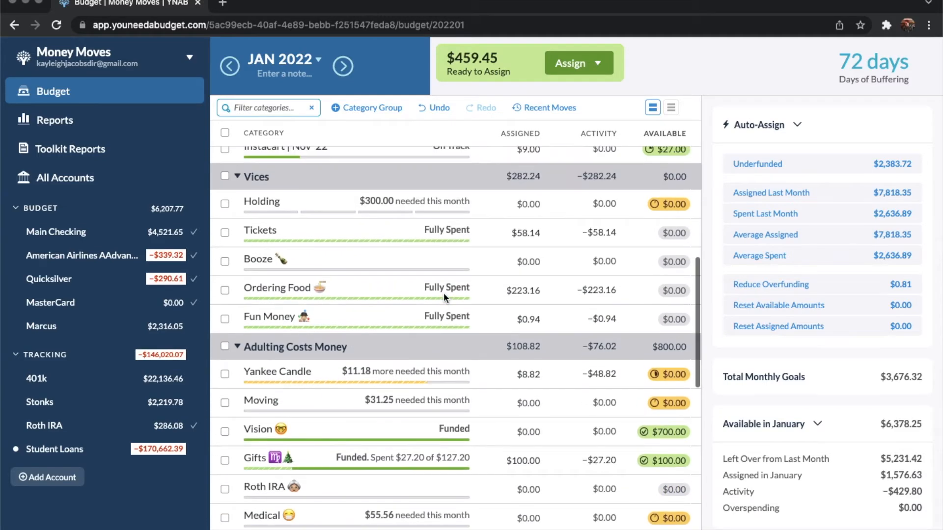
pyautogui.scroll(3, 443, 293)
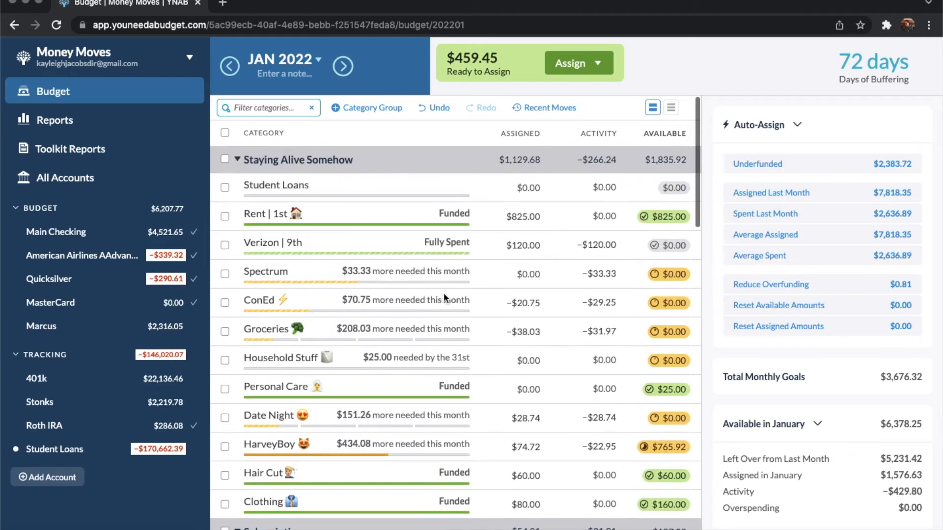
pyautogui.click(515, 275)
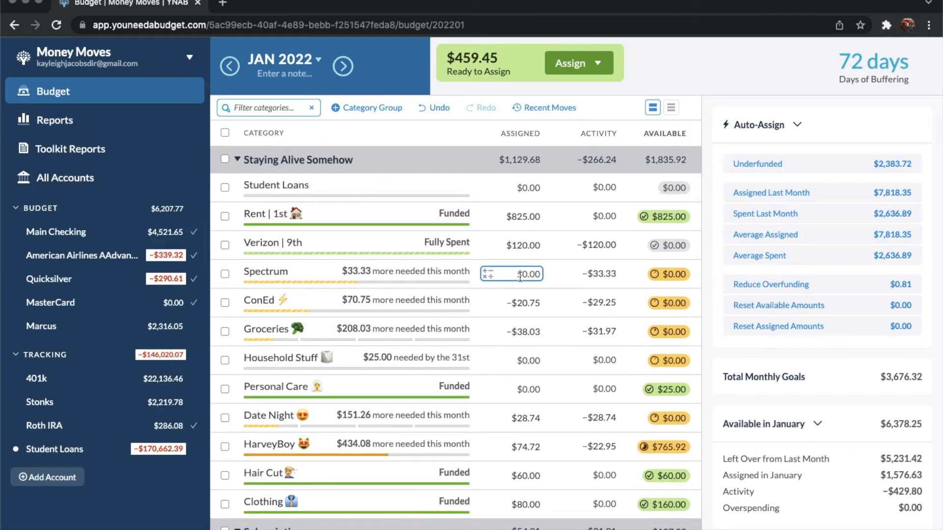
pyautogui.press('Escape')
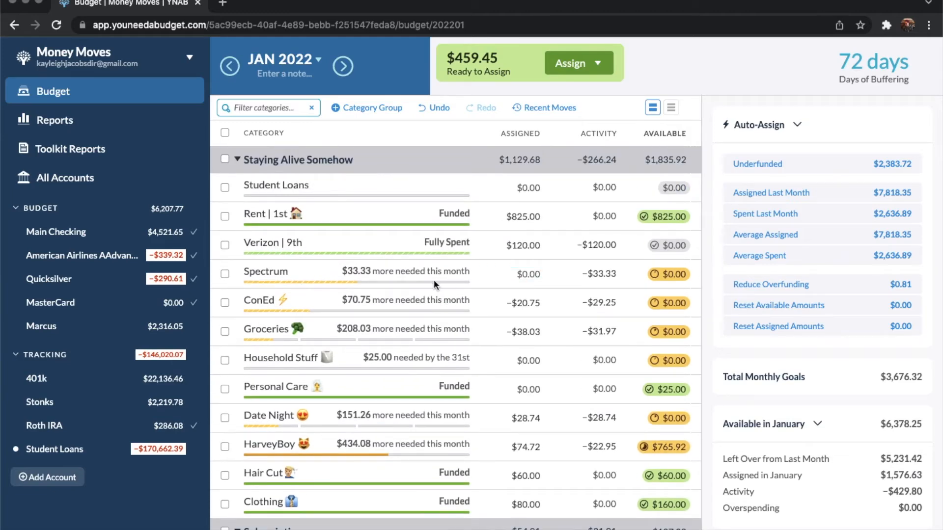
pyautogui.scroll(-1, 535, 295)
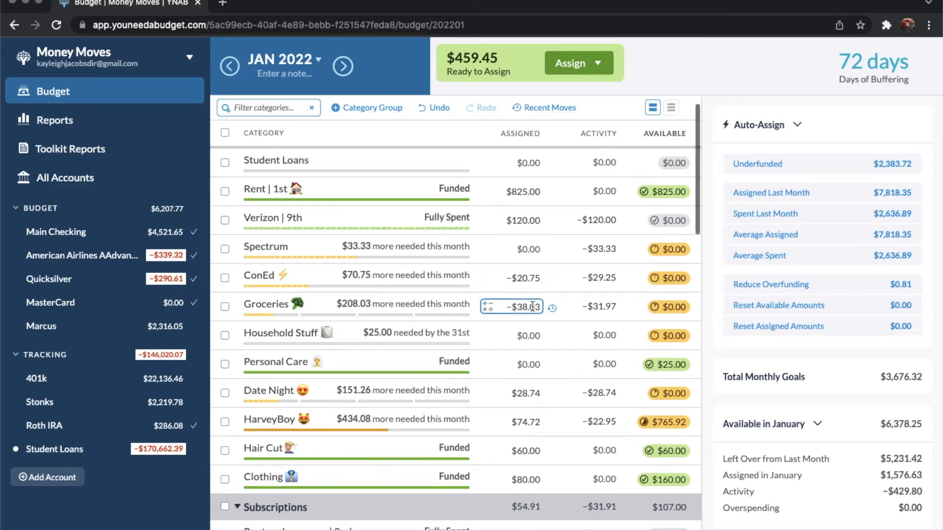
pyautogui.click(533, 308)
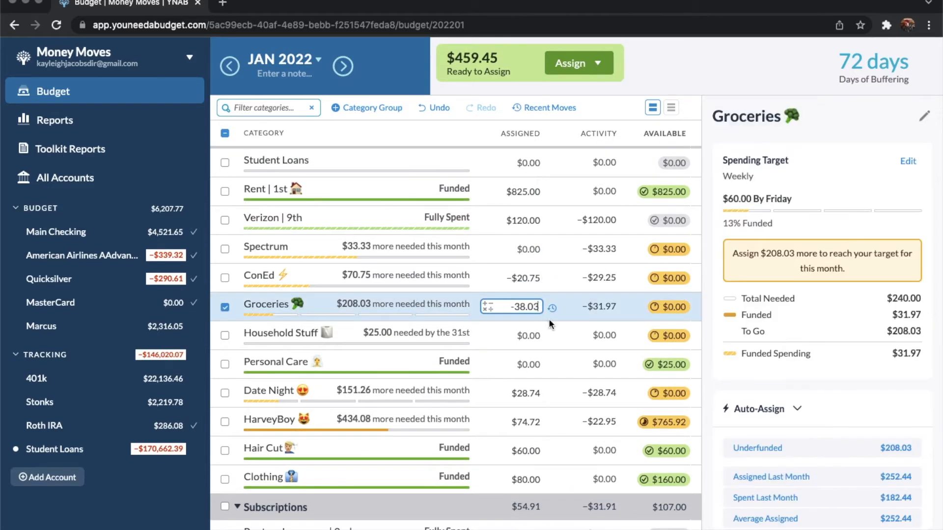
pyautogui.write('+75')
pyautogui.press('Return')
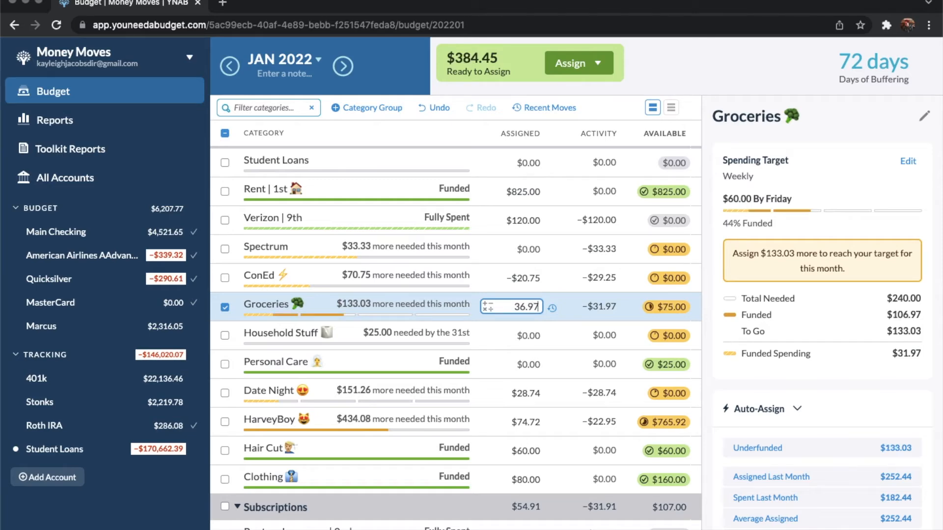
# Step: Add $75 to the amount assigned to the Holding category in the Vices group
pyautogui.scroll(-2, 542, 268)
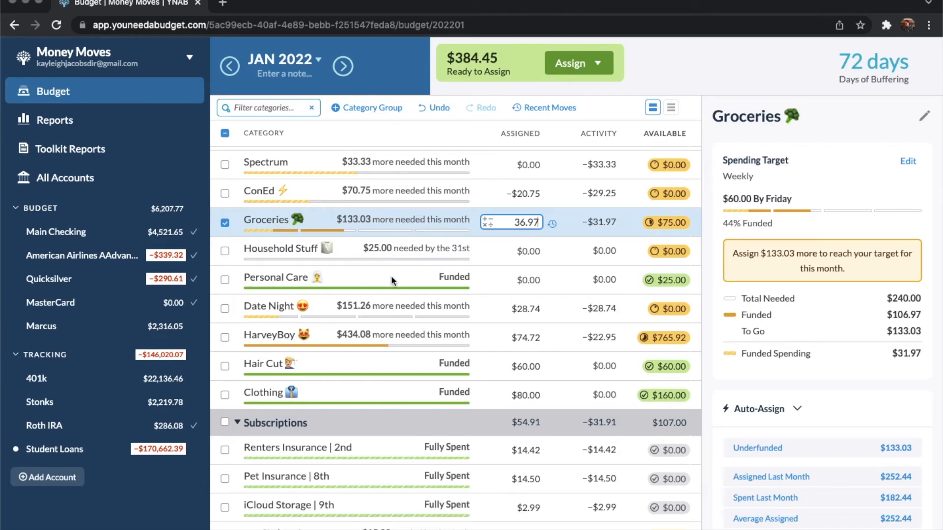
pyautogui.scroll(-8, 391, 276)
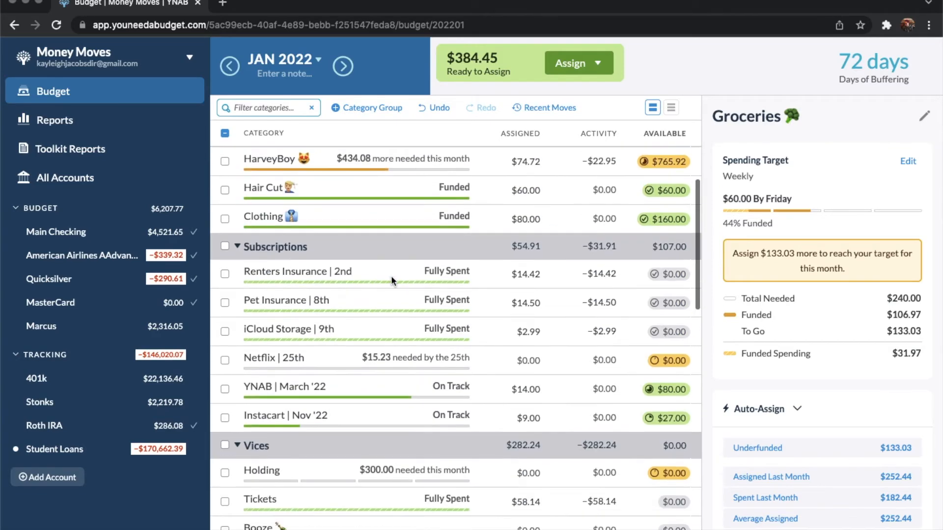
pyautogui.scroll(-1, 392, 280)
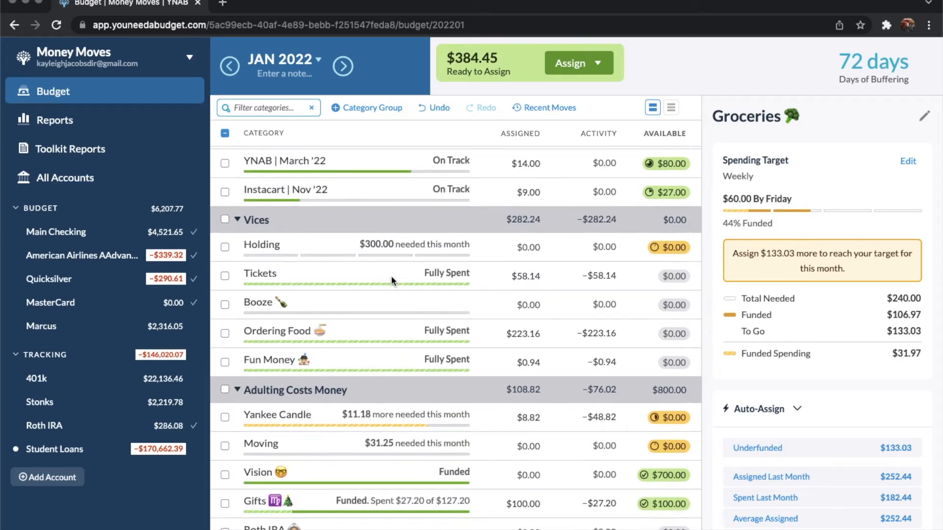
pyautogui.click(539, 230)
pyautogui.write('+75')
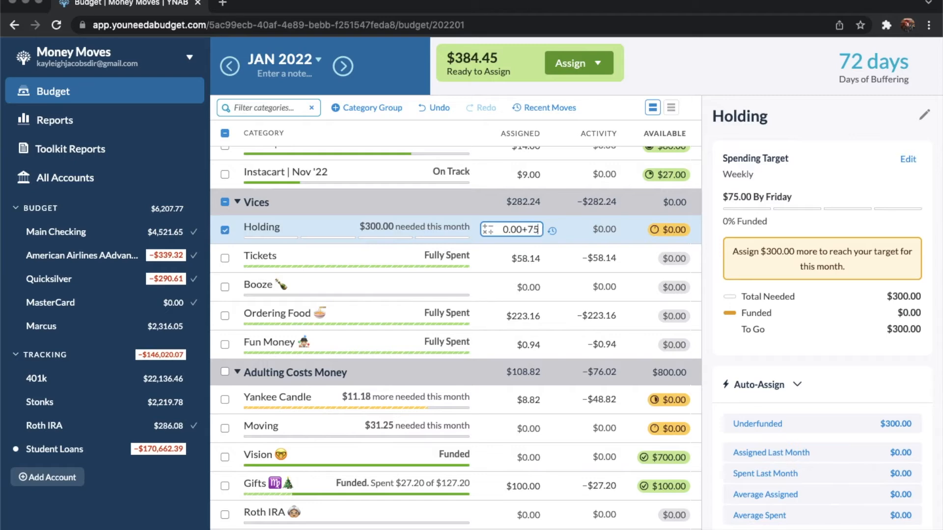
pyautogui.press('Return')
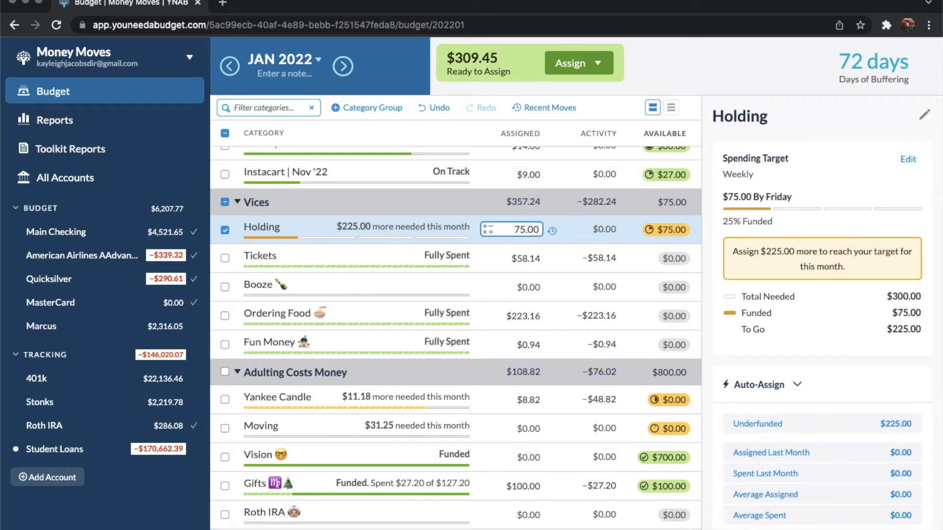
# Step: Review the unmet targets and available amounts across all category groups, from Staying Alive Somehow down to Savings, to choose what to fund
pyautogui.scroll(-1, 529, 301)
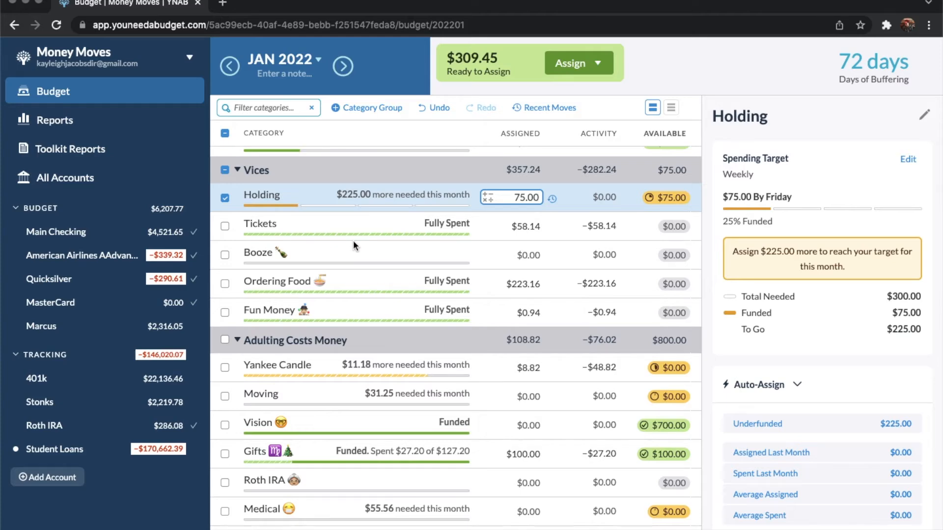
pyautogui.scroll(-2, 353, 240)
pyautogui.scroll(-10, 449, 273)
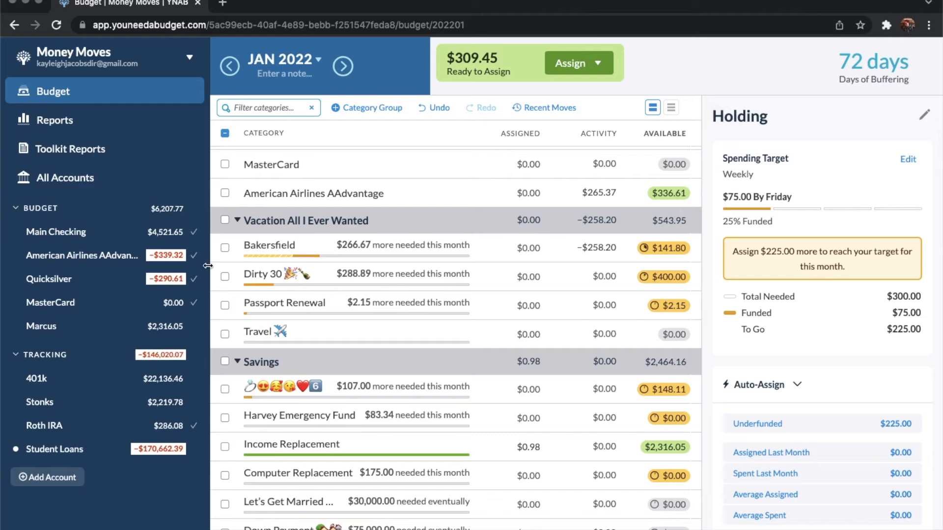
pyautogui.scroll(10, 464, 276)
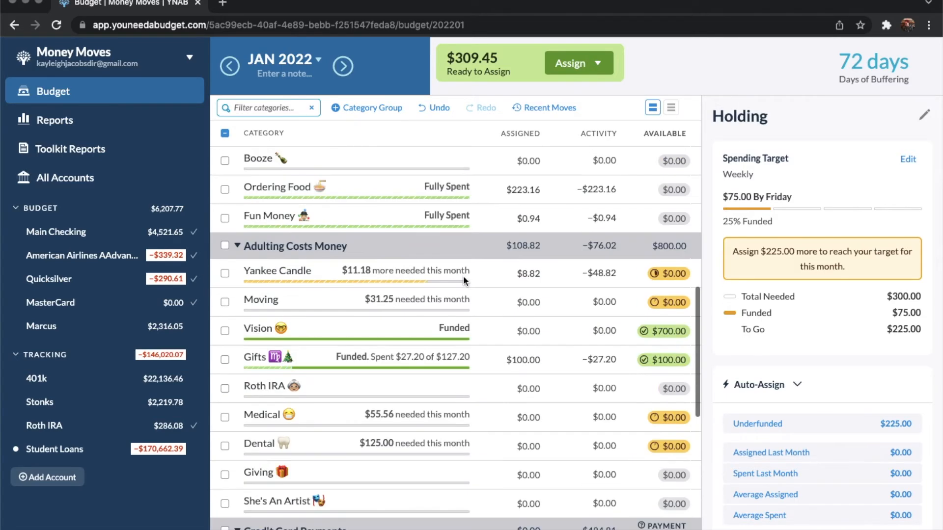
pyautogui.scroll(3, 464, 275)
pyautogui.scroll(-5, 464, 275)
pyautogui.scroll(-1, 463, 276)
pyautogui.scroll(5, 463, 276)
pyautogui.scroll(1, 464, 278)
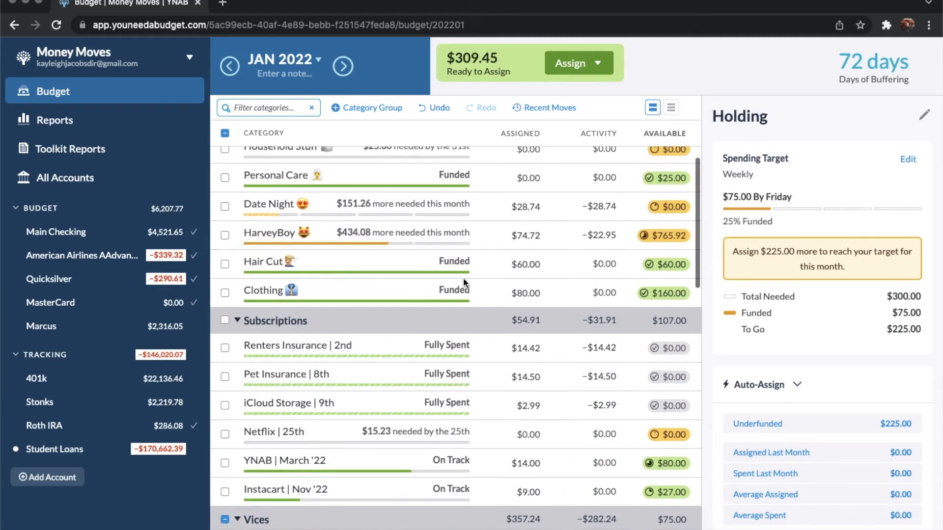
pyautogui.scroll(7, 470, 245)
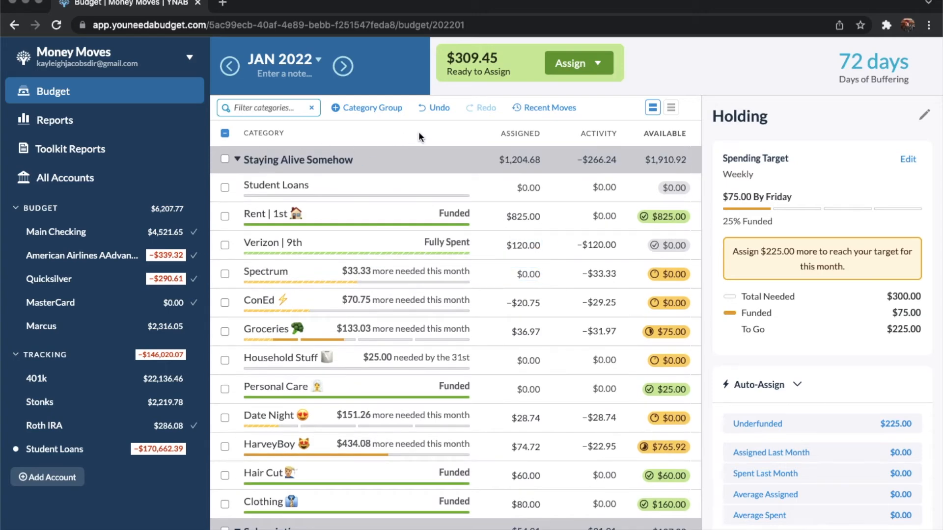
pyautogui.scroll(-1, 468, 133)
pyautogui.scroll(1, 468, 133)
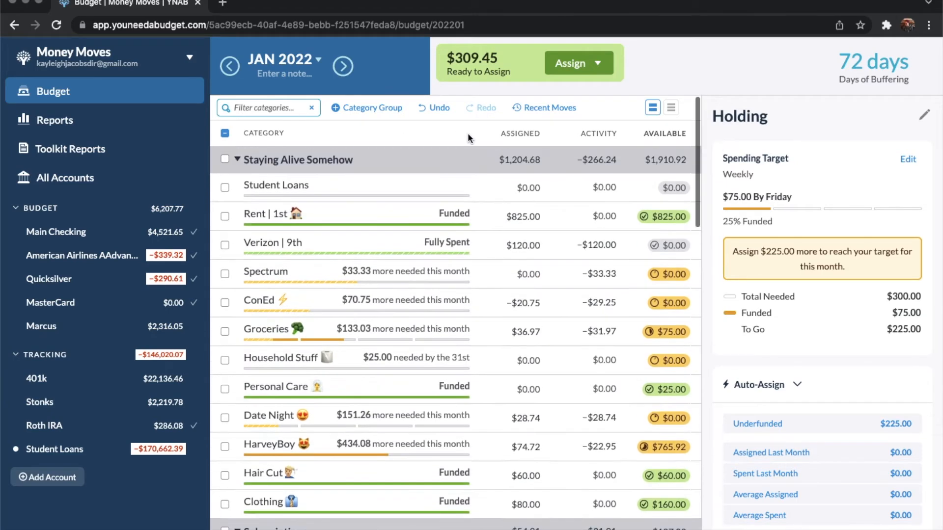
pyautogui.click(510, 269)
pyautogui.scroll(-2, 507, 269)
pyautogui.scroll(-10, 507, 270)
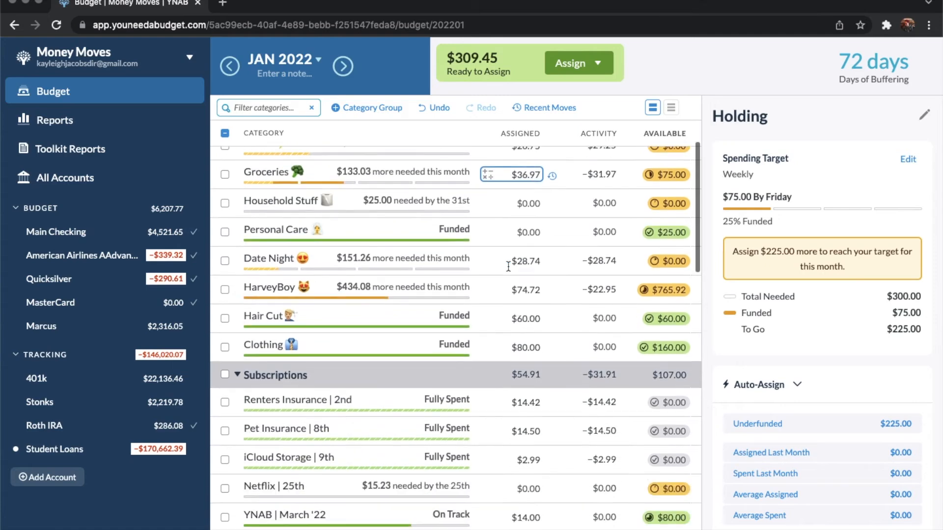
pyautogui.scroll(-6, 509, 269)
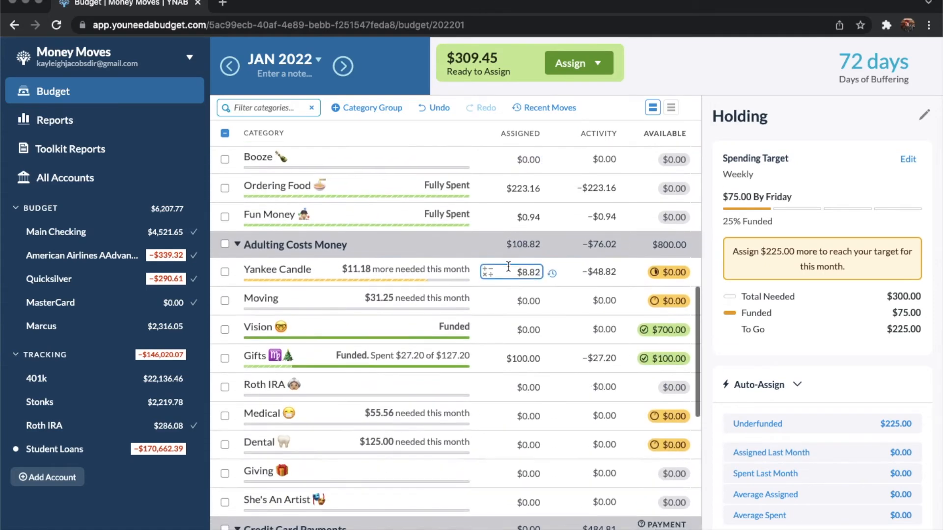
pyautogui.scroll(-4, 505, 328)
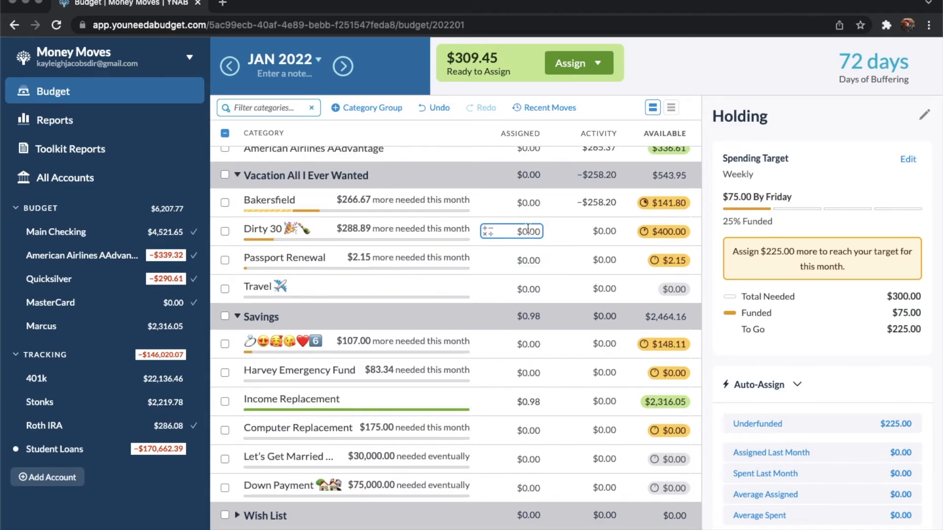
pyautogui.scroll(15, 528, 229)
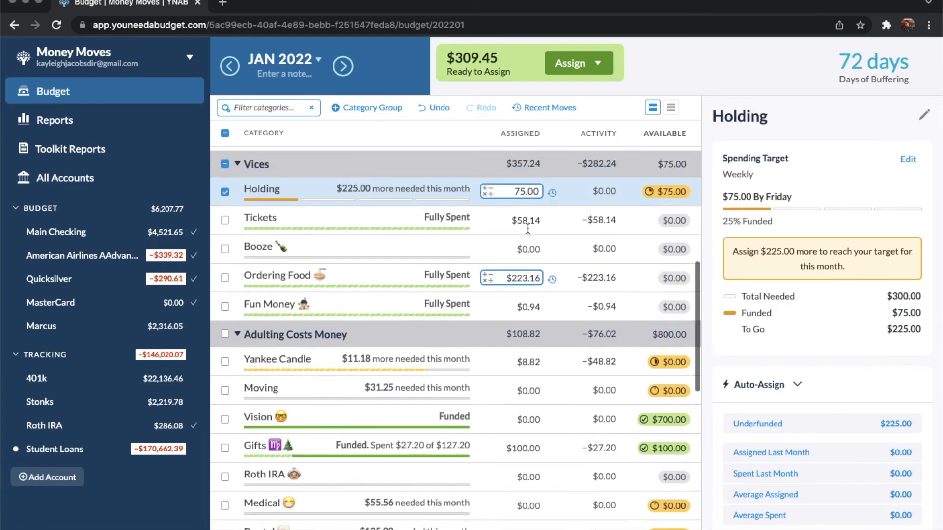
pyautogui.scroll(5, 528, 228)
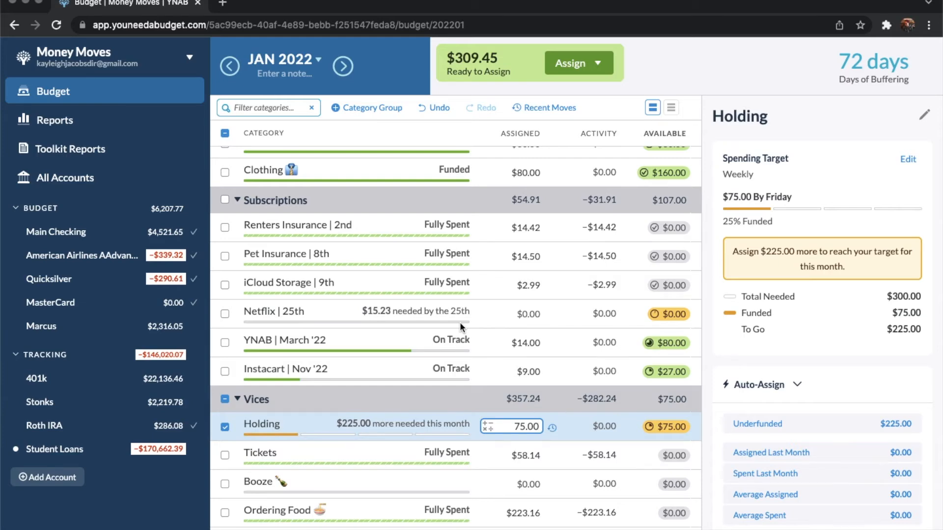
# Step: Assign $300 to the Dirty 30 category in the Vacation All I Ever Wanted group, then deselect it
pyautogui.scroll(-15, 460, 322)
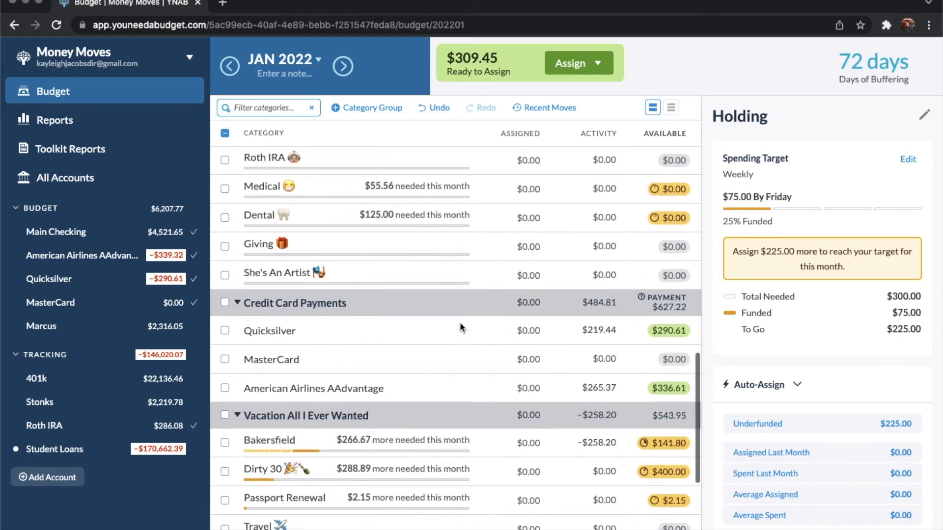
pyautogui.click(532, 259)
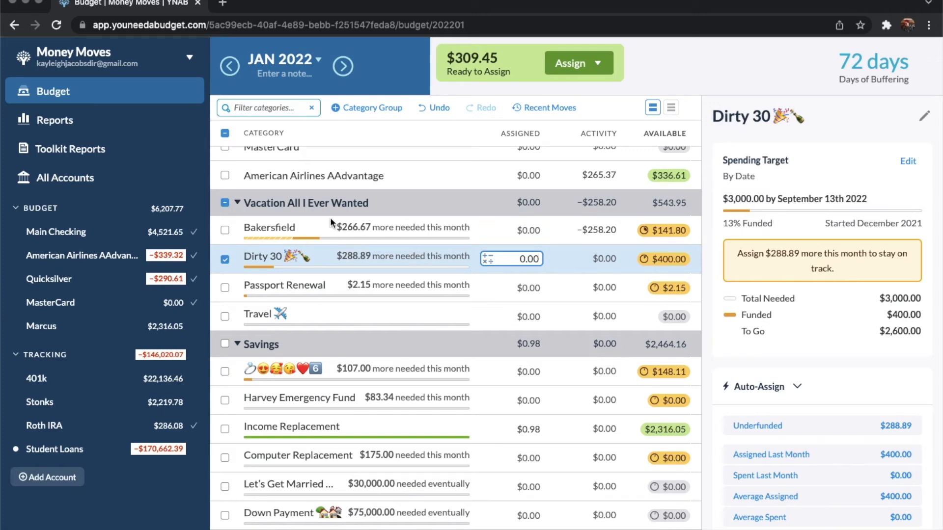
pyautogui.write('+300')
pyautogui.press('Return')
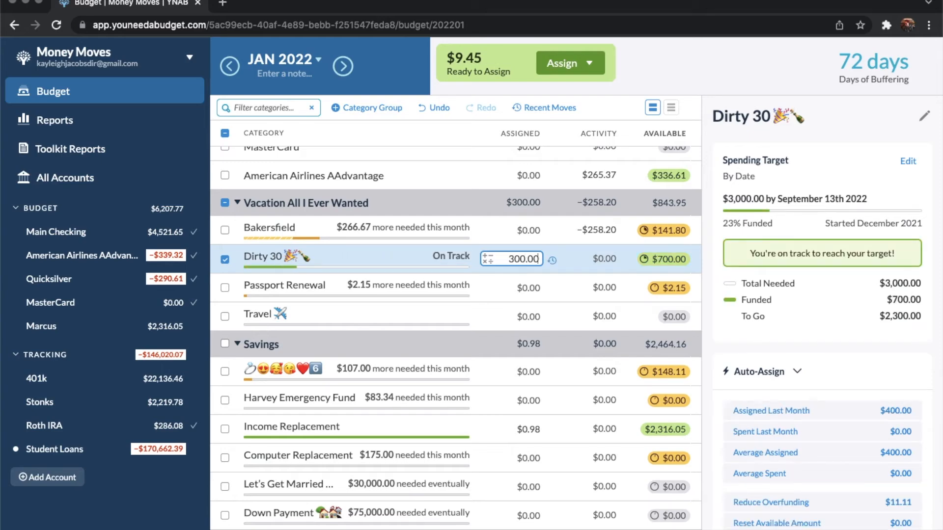
pyautogui.click(225, 258)
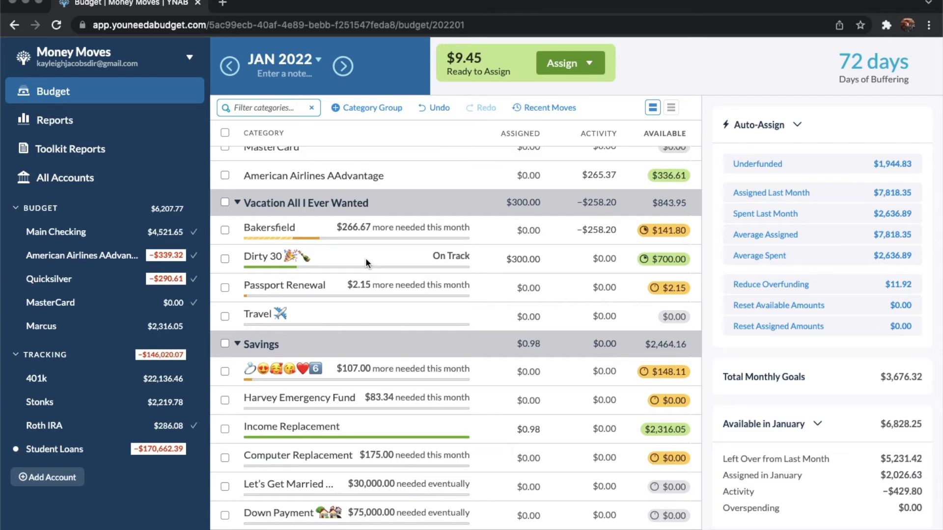
# Step: Add the remaining $9.45 from Ready to Assign to the HarveyBoy category, then deselect it
pyautogui.scroll(10, 366, 257)
pyautogui.scroll(3, 365, 258)
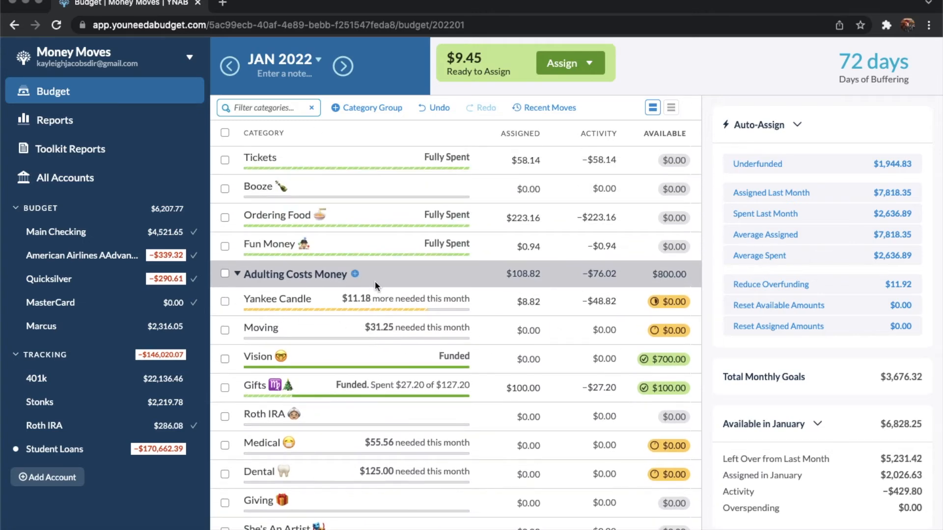
pyautogui.scroll(5, 375, 281)
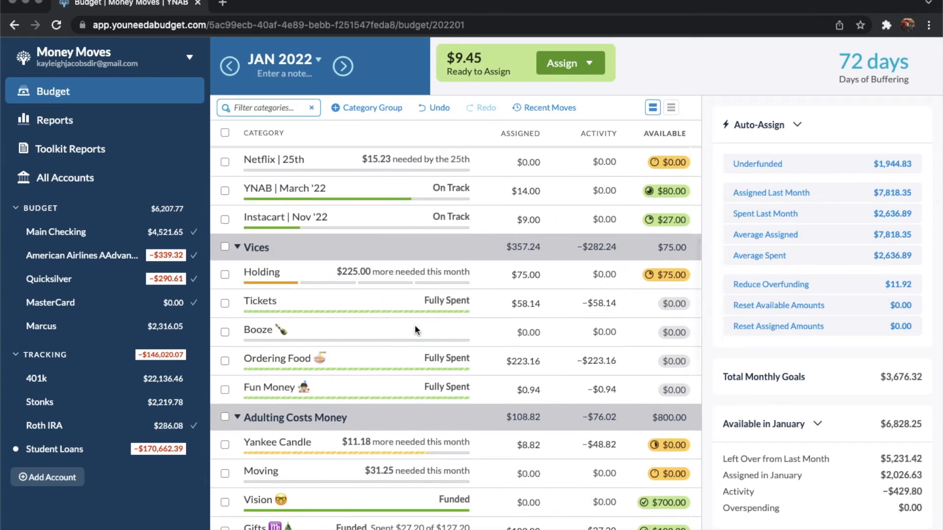
pyautogui.scroll(2, 415, 325)
pyautogui.scroll(4, 409, 346)
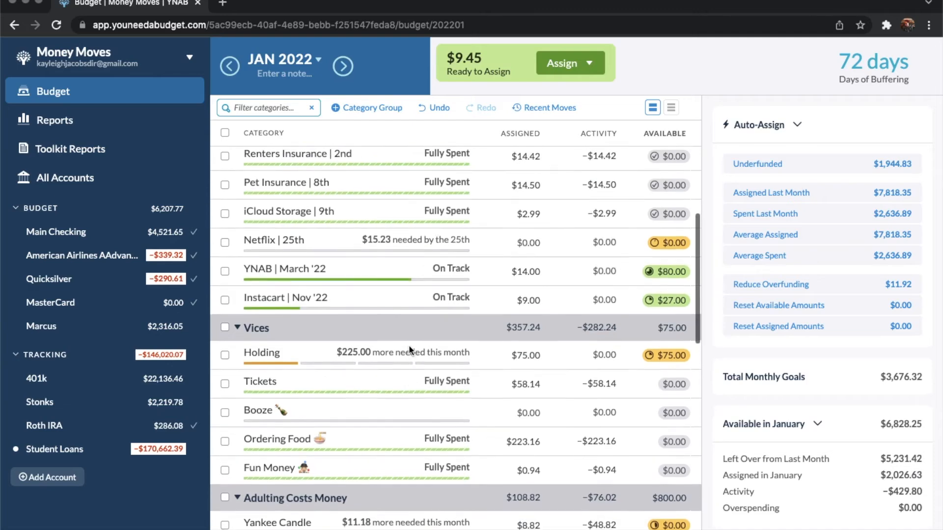
pyautogui.scroll(6, 409, 347)
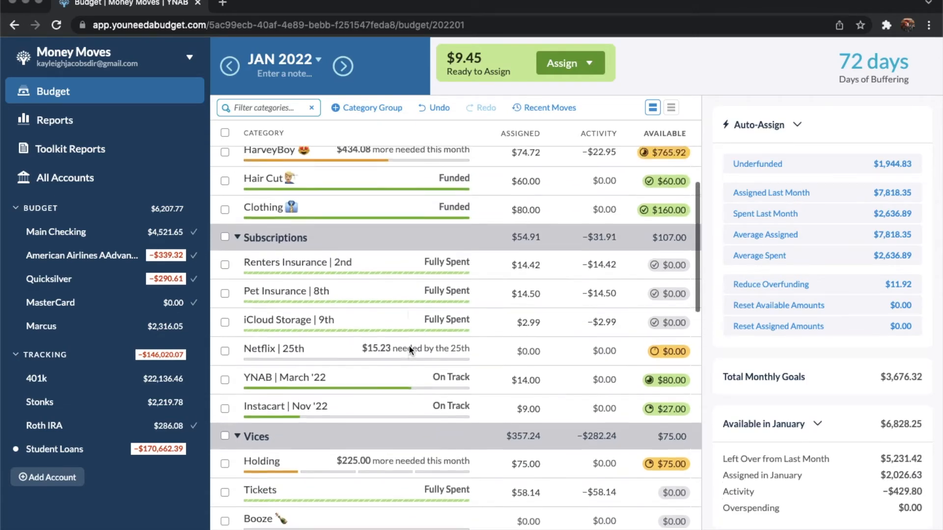
pyautogui.click(540, 248)
pyautogui.write('+9.45')
pyautogui.press('Return')
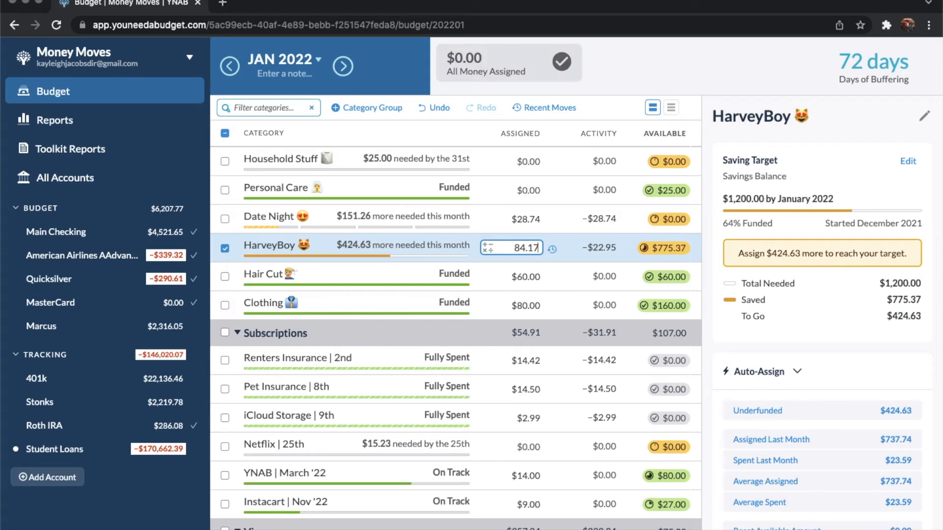
pyautogui.click(228, 248)
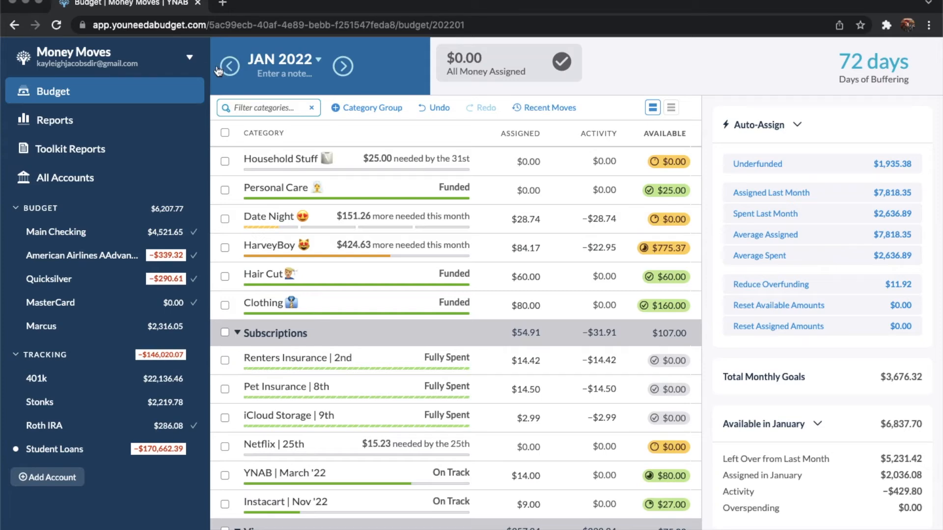
# Step: Switch to the "Oh No! My Future!" budget and open its Immediate Savings account
pyautogui.click(190, 57)
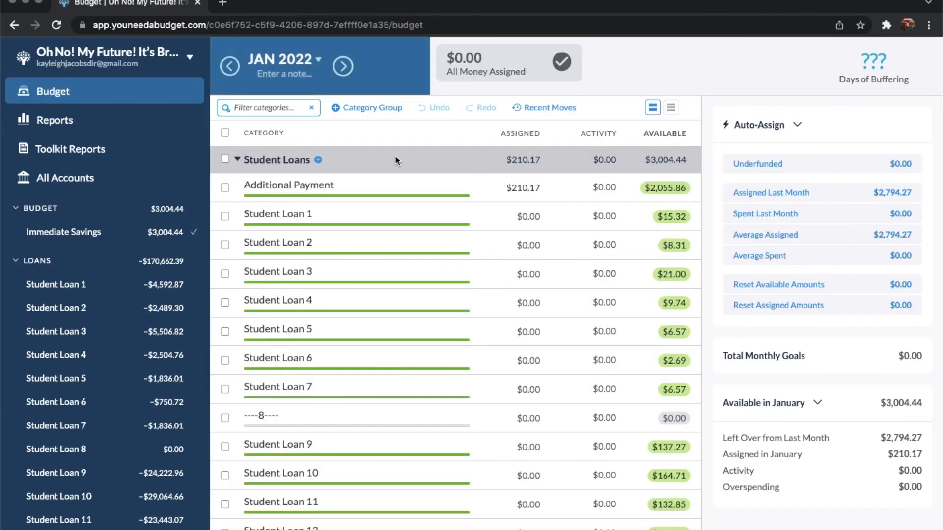
pyautogui.click(99, 234)
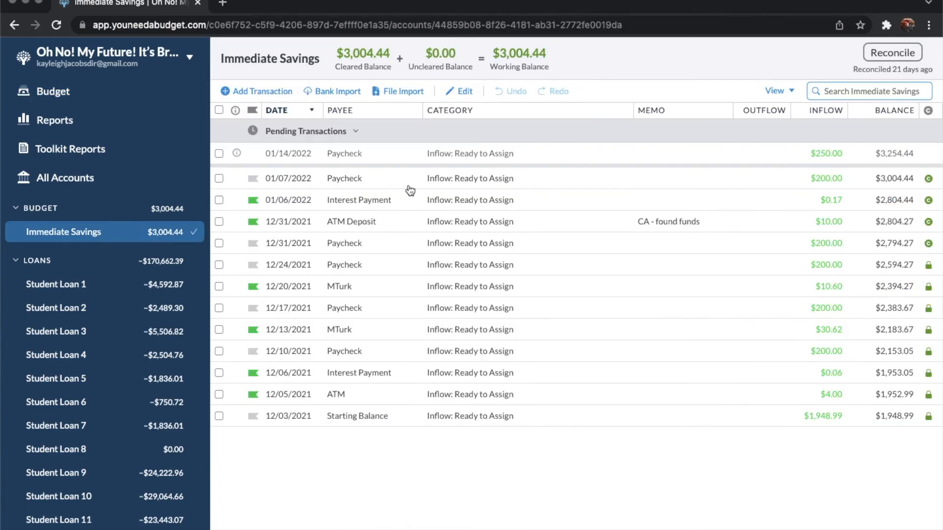
# Step: Enter the pending 01/14/2022 Paycheck transaction of $250.00 into the Immediate Savings register now
pyautogui.click(219, 153)
pyautogui.click(480, 91)
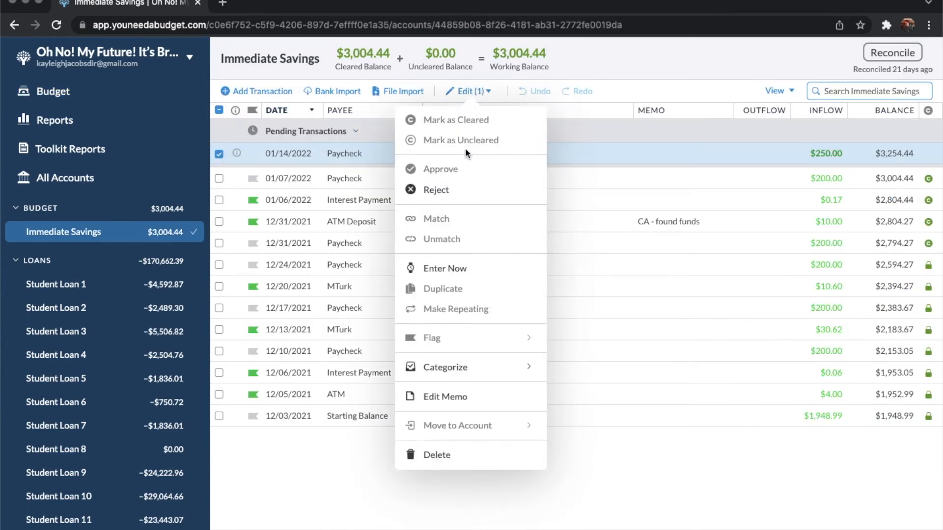
pyautogui.click(445, 268)
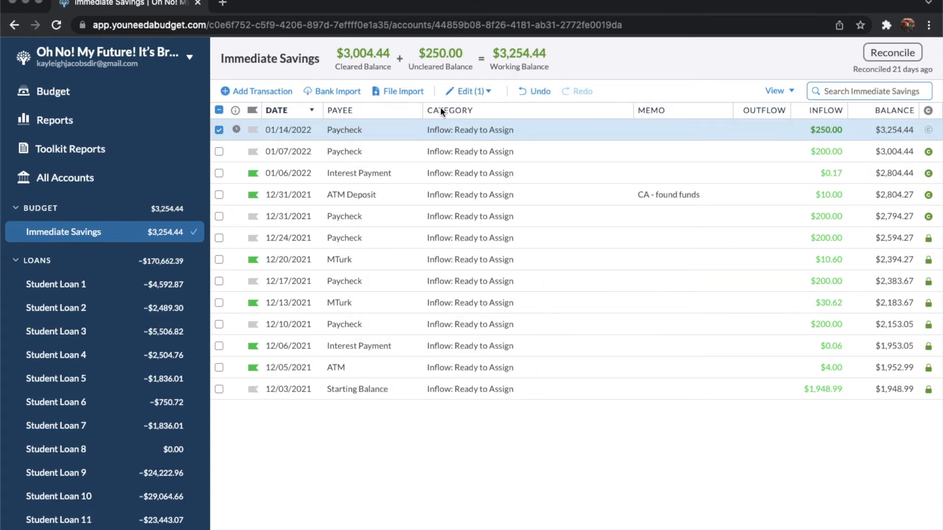
# Step: Add the $250 from Ready to Assign to the Additional Payment category's January 2022 assigned amount in the budget, then deselect it
pyautogui.click(54, 104)
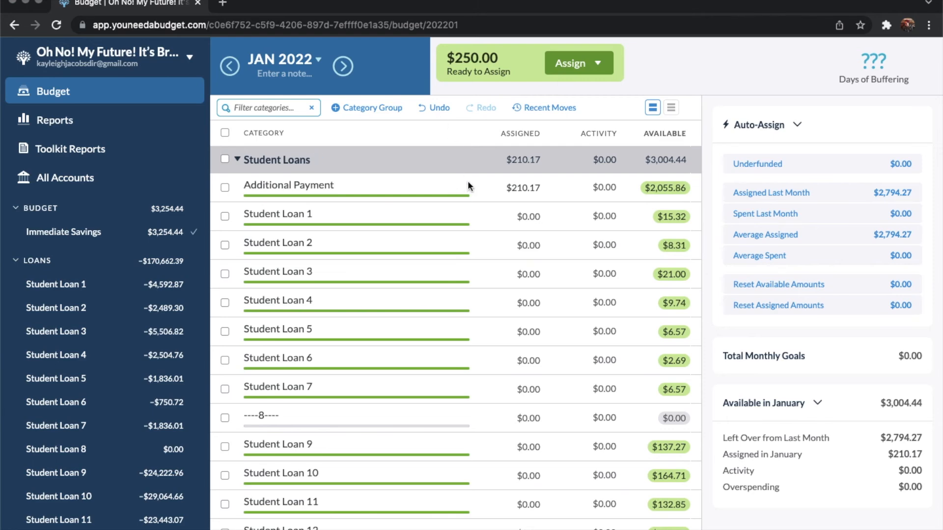
pyautogui.click(538, 186)
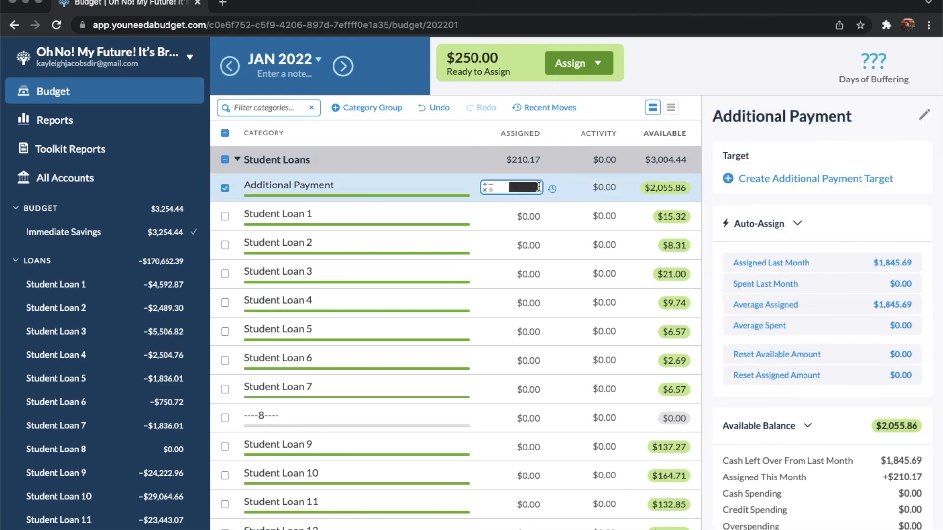
pyautogui.click(538, 187)
pyautogui.write('+250')
pyautogui.press('Return')
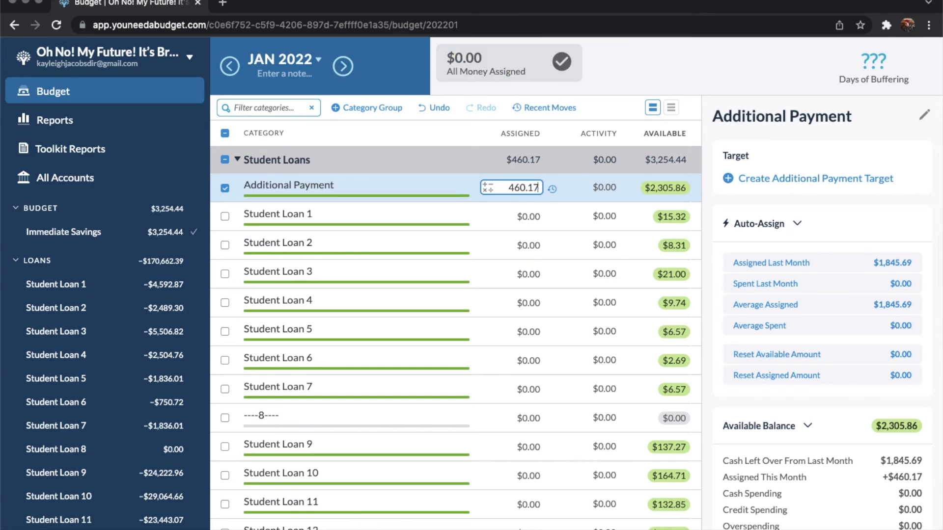
pyautogui.click(225, 189)
pyautogui.click(524, 216)
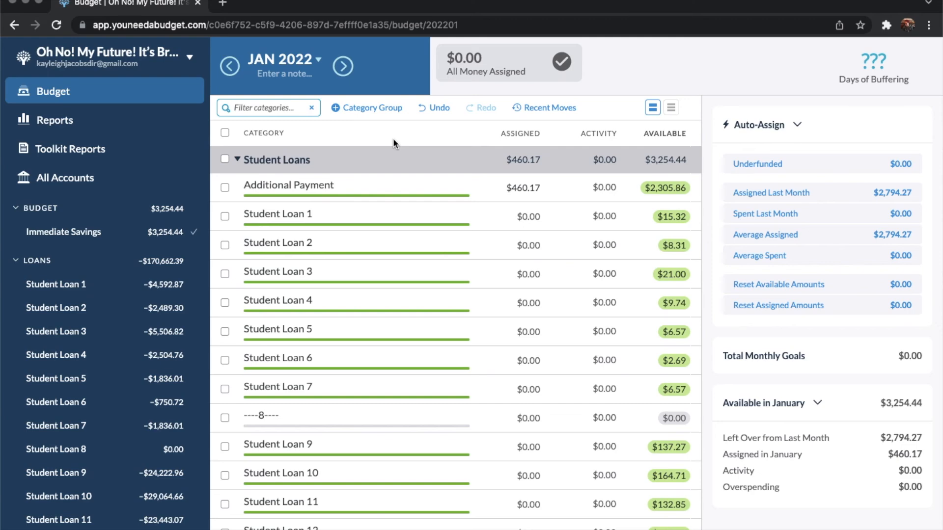
pyautogui.scroll(-3, 192, 354)
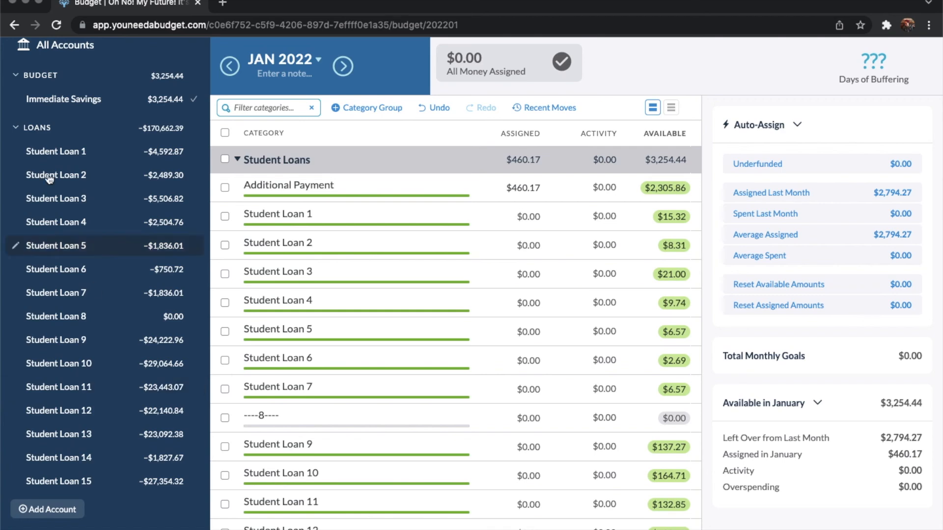
pyautogui.scroll(3, 95, 290)
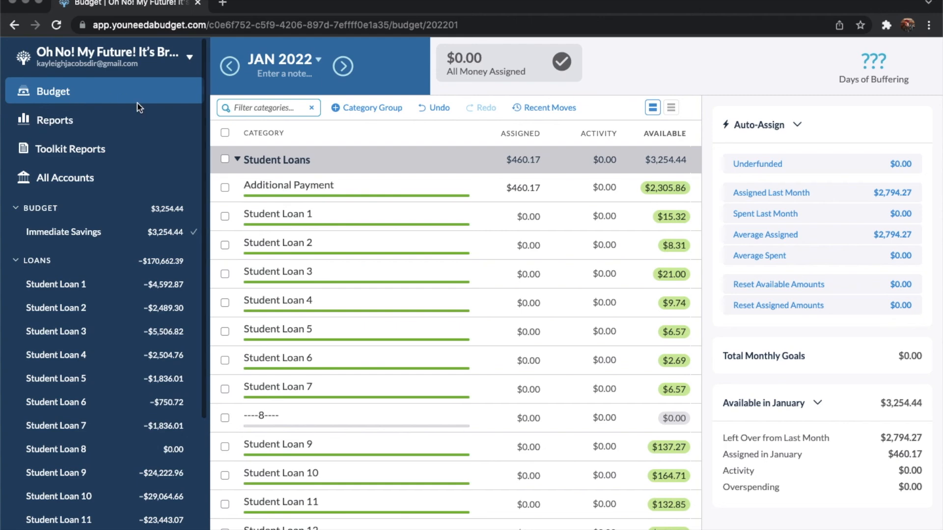